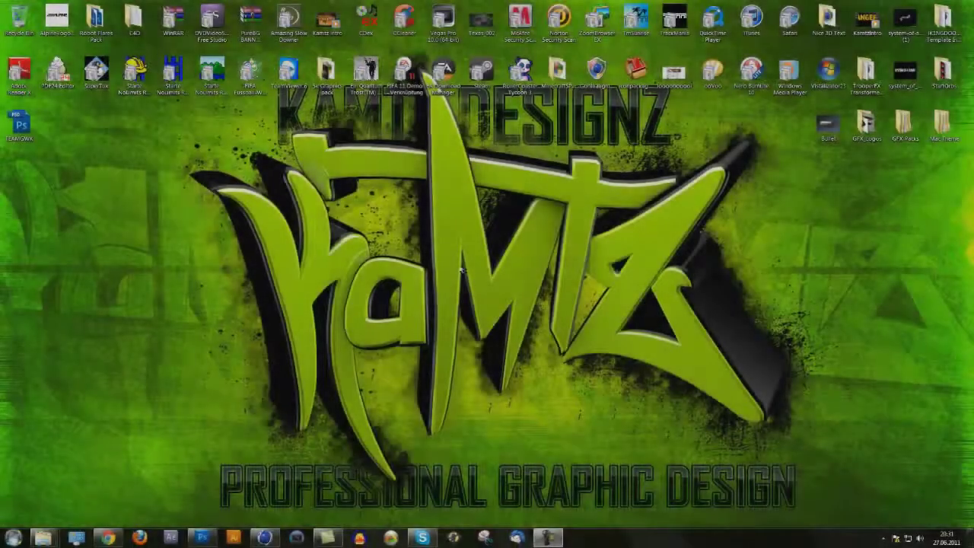
# Step: Open 'Speed Art - A Green Dream' from the channel's uploads and pause it at 2:48
pyautogui.click(267, 538)
pyautogui.click(266, 539)
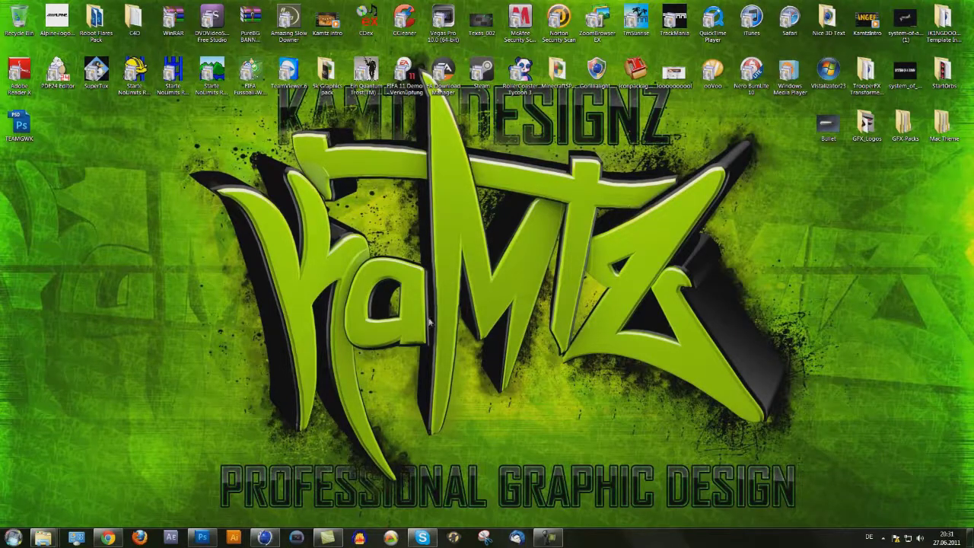
pyautogui.click(108, 537)
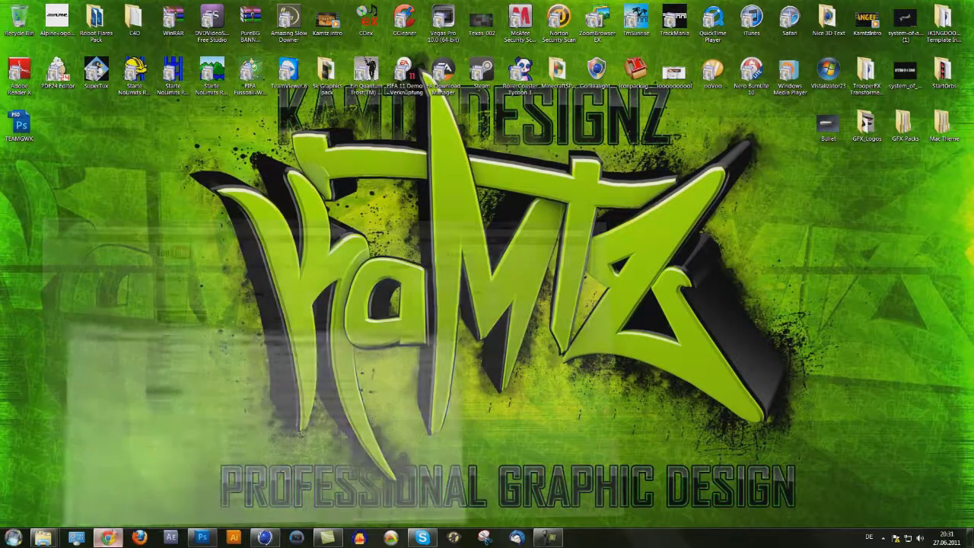
pyautogui.click(704, 61)
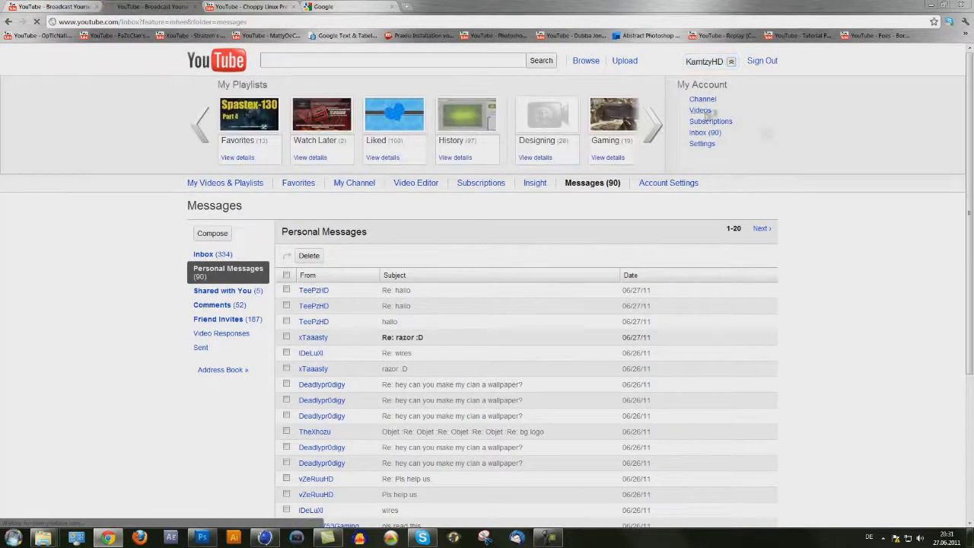
pyautogui.click(708, 112)
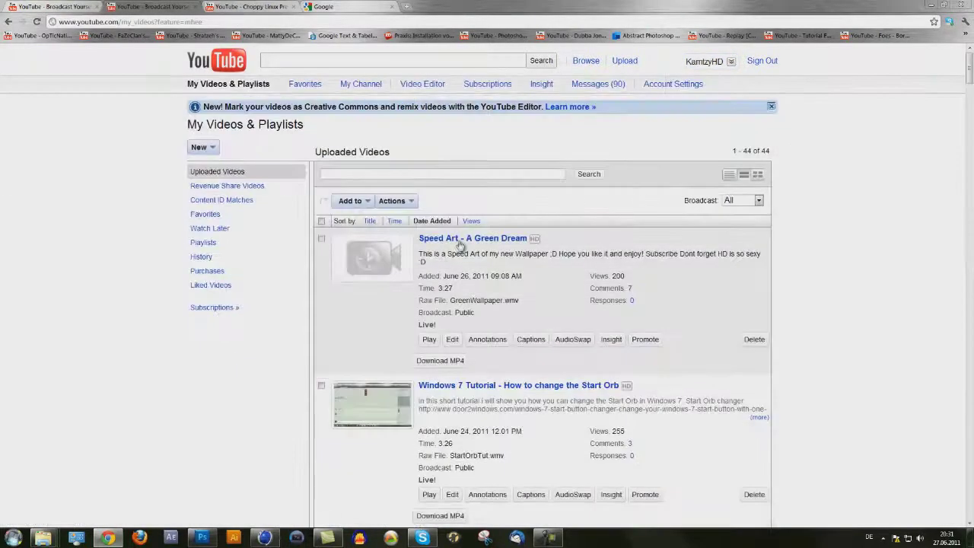
pyautogui.click(460, 239)
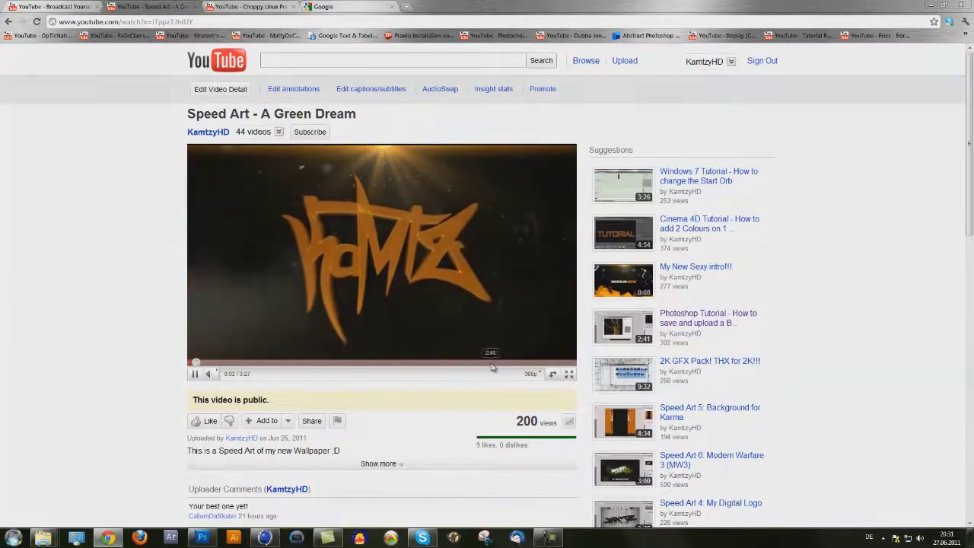
pyautogui.click(500, 365)
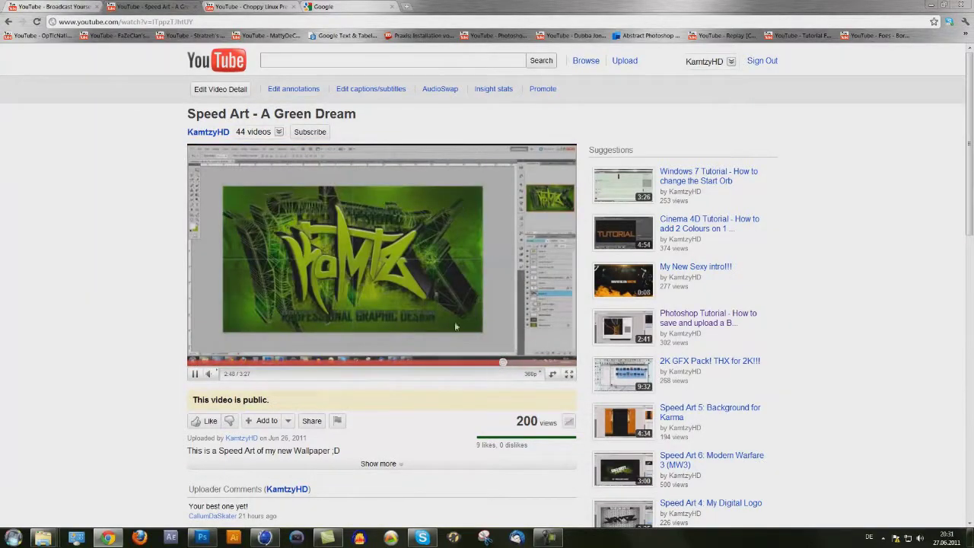
pyautogui.click(232, 211)
pyautogui.click(272, 540)
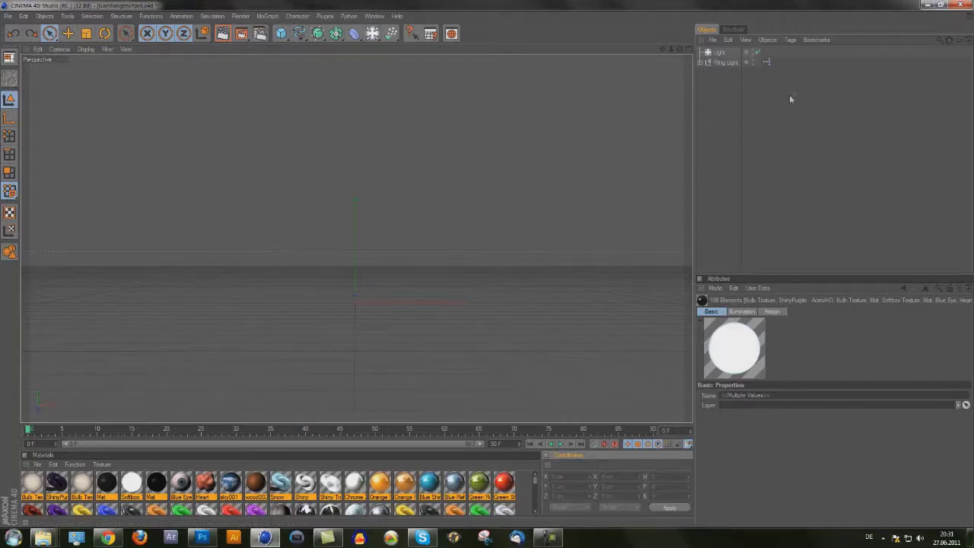
# Step: Add a MoGraph MoText object with Middle alignment and the text TUTORIAL
pyautogui.click(268, 16)
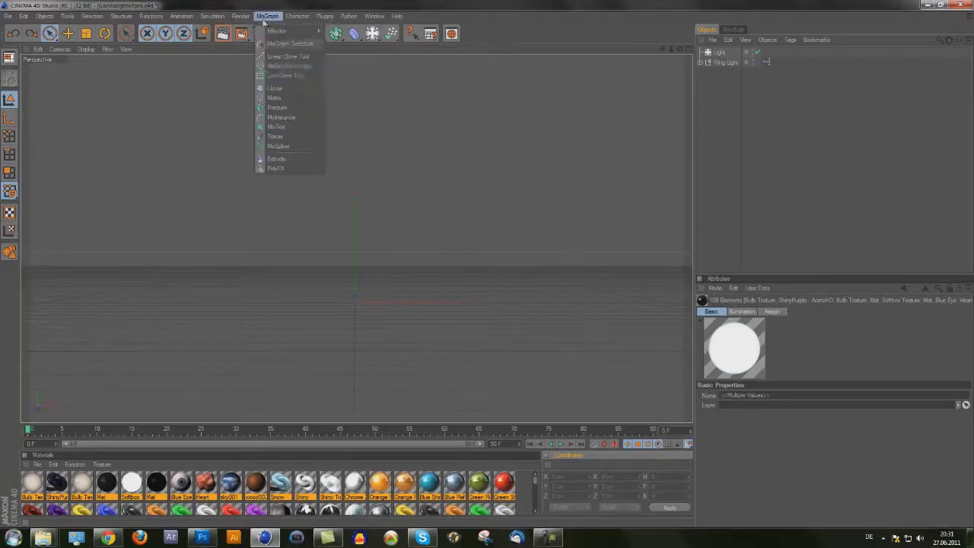
pyautogui.click(275, 128)
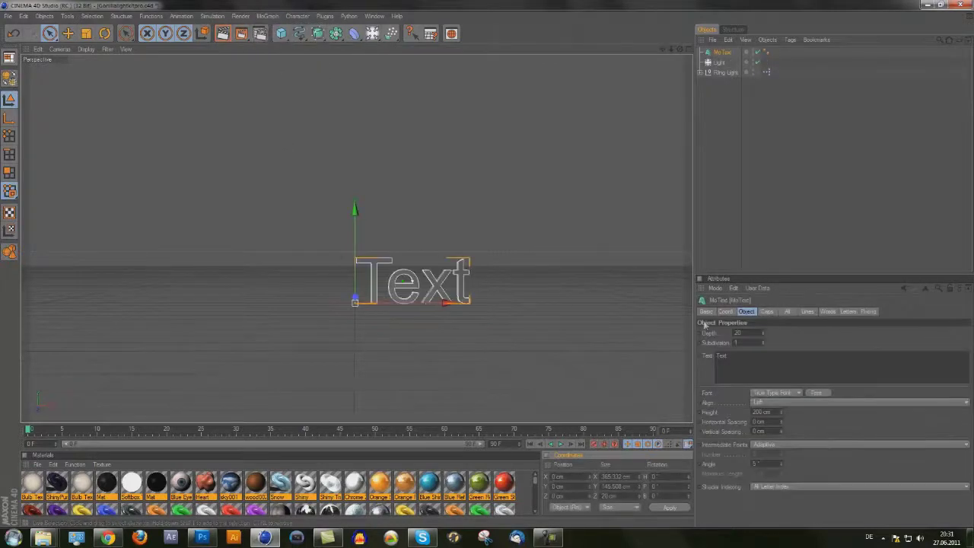
pyautogui.click(791, 403)
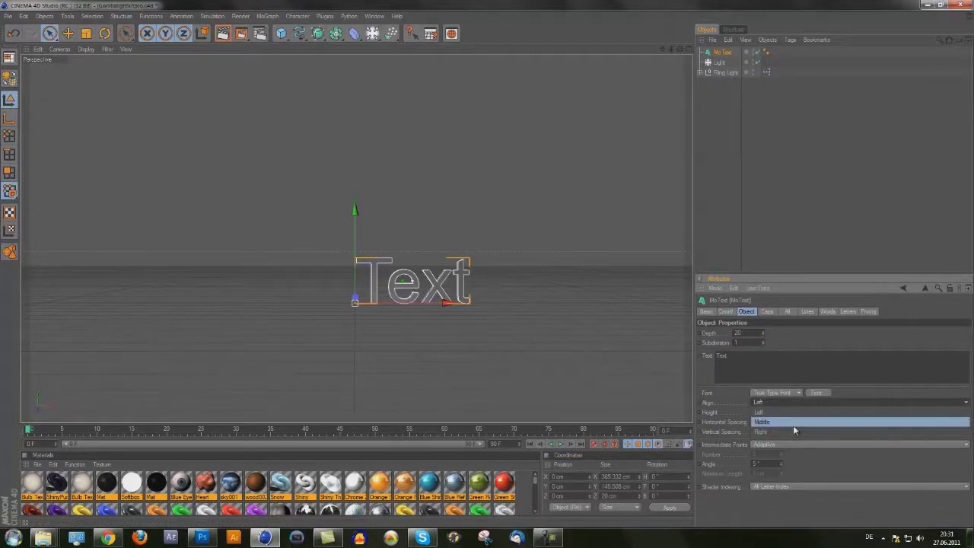
pyautogui.click(792, 423)
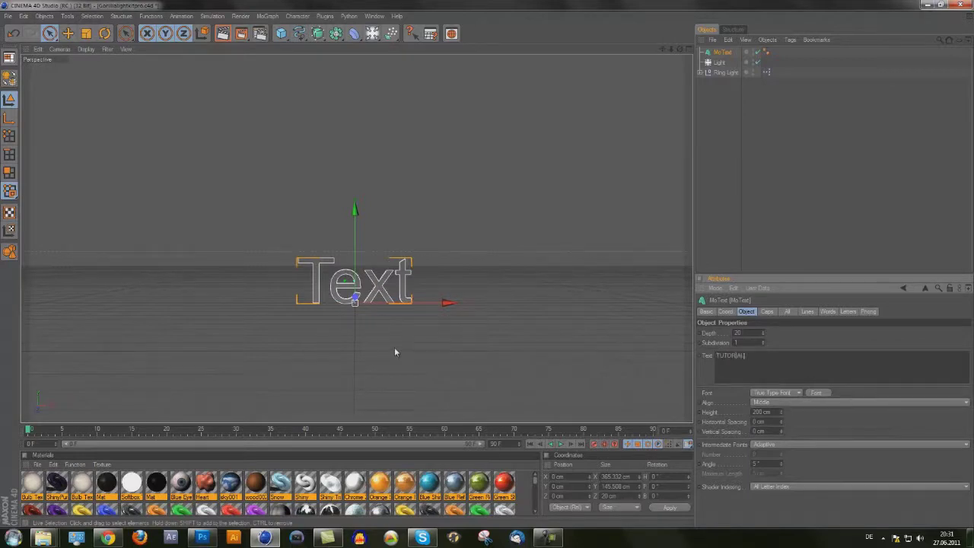
pyautogui.click(813, 393)
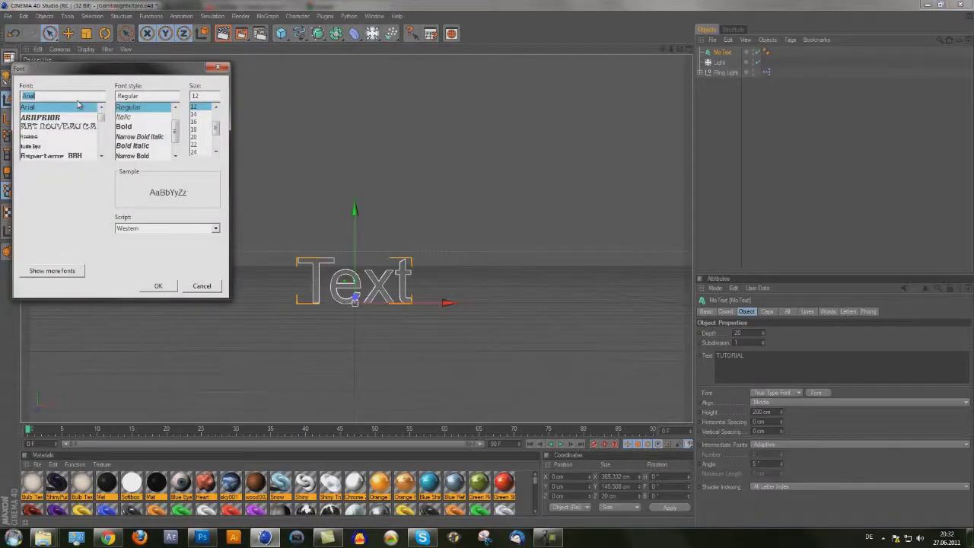
# Step: Give the TUTORIAL text the top font in the list and an extrusion depth of 100
pyautogui.scroll(-3, 77, 104)
pyautogui.click(77, 107)
pyautogui.press('Return')
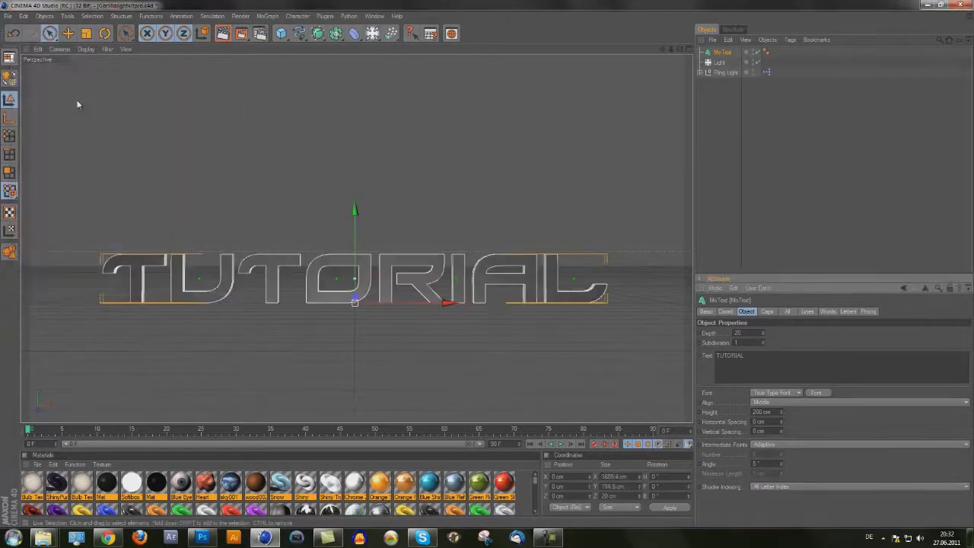
pyautogui.doubleClick(756, 333)
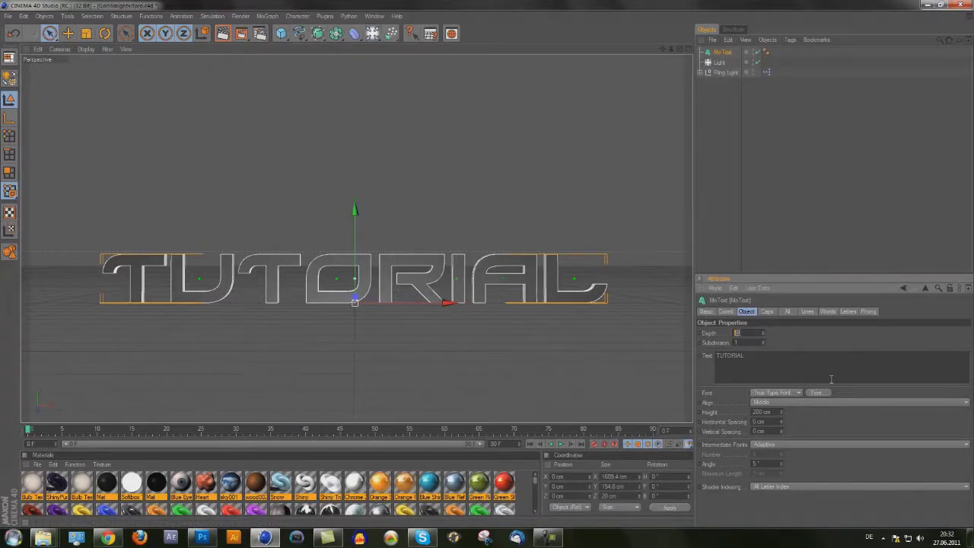
pyautogui.press('Tab')
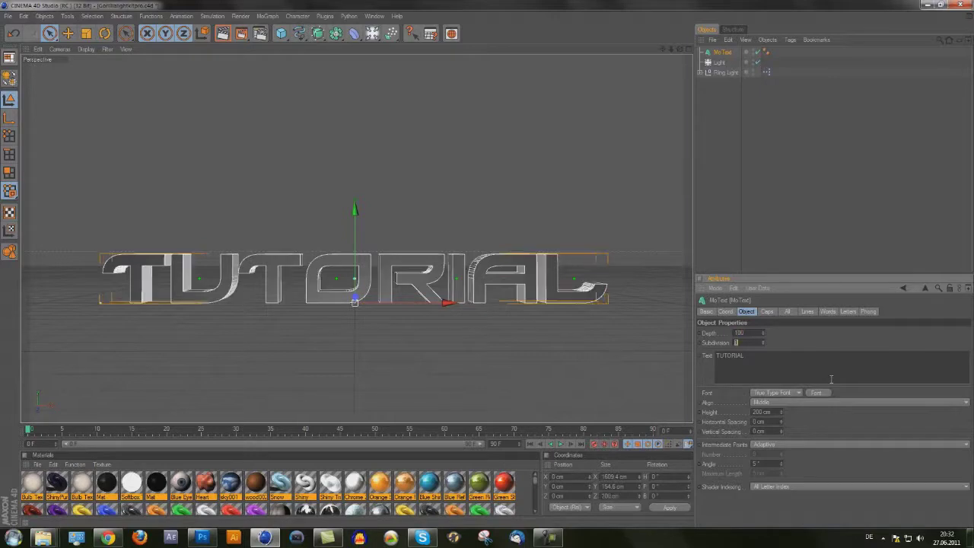
# Step: Set the front cap to Fillet Cap with 2 steps, keeping the 5 cm radius
pyautogui.click(767, 313)
pyautogui.click(783, 336)
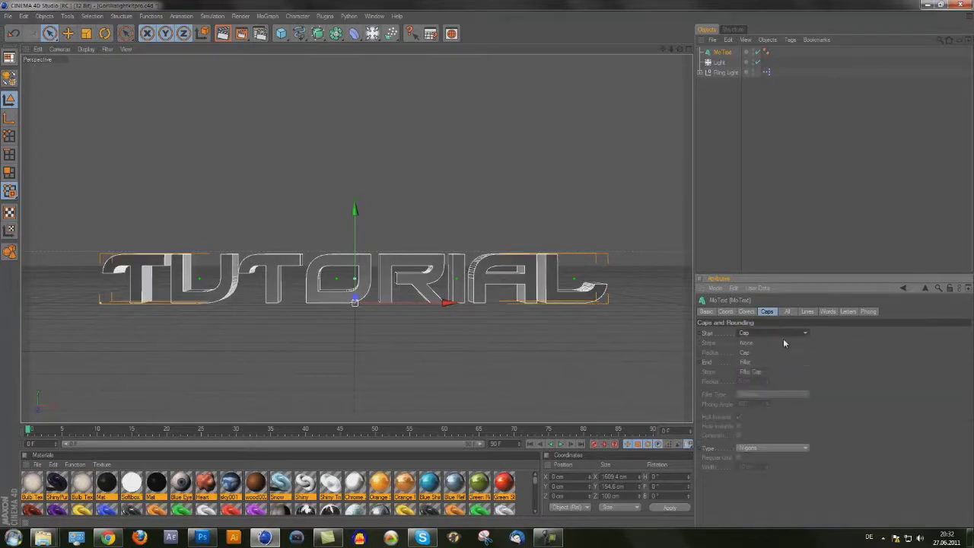
pyautogui.click(796, 373)
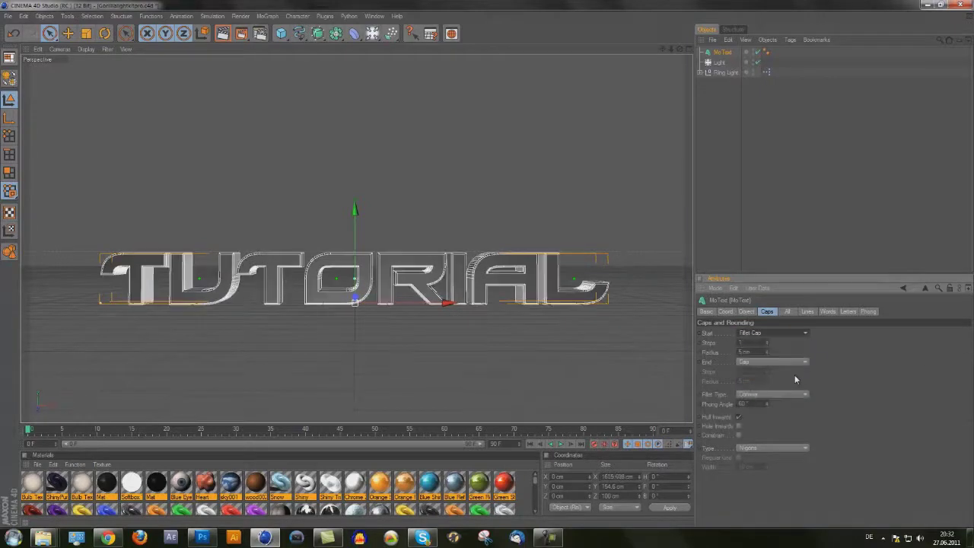
pyautogui.doubleClick(754, 351)
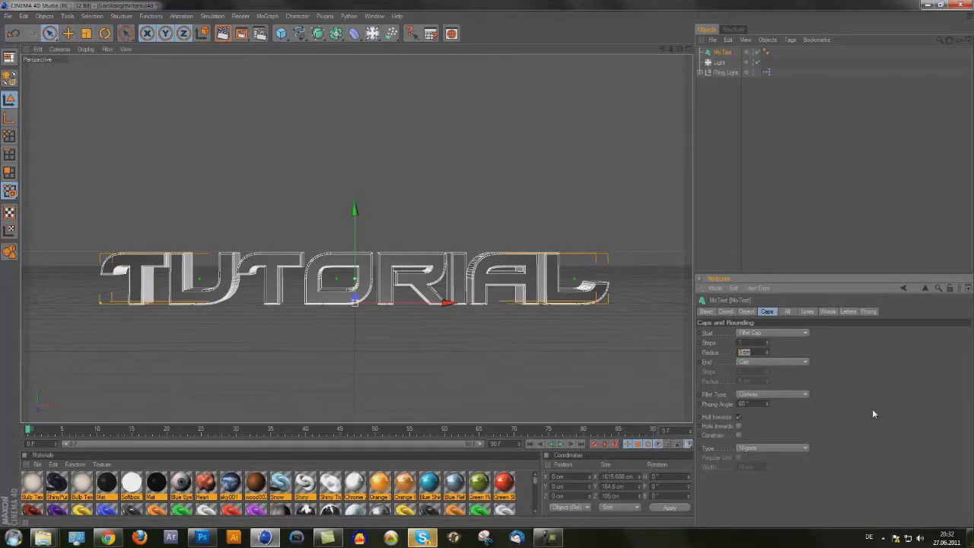
pyautogui.write('1')
pyautogui.press('Return')
pyautogui.doubleClick(740, 342)
pyautogui.write('2')
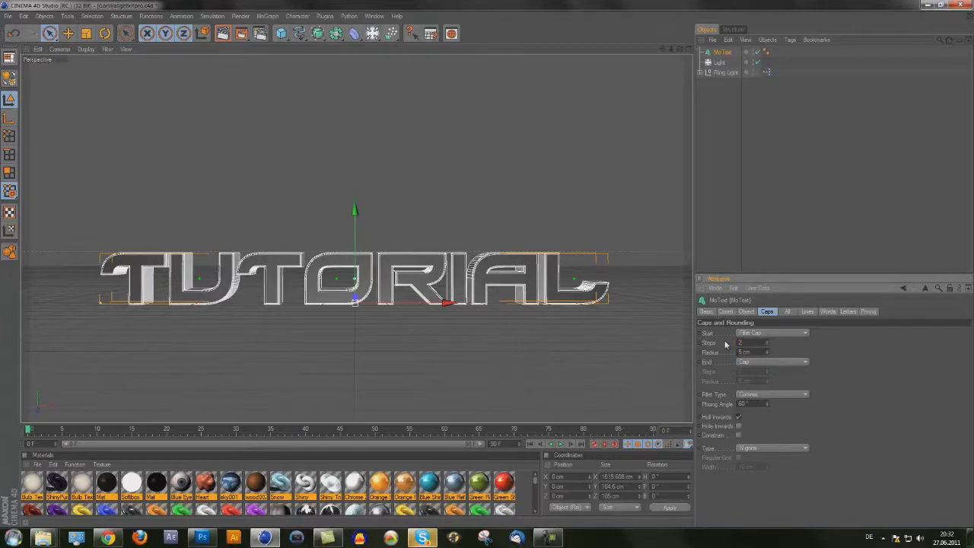
pyautogui.press('Return')
pyautogui.moveTo(436, 539)
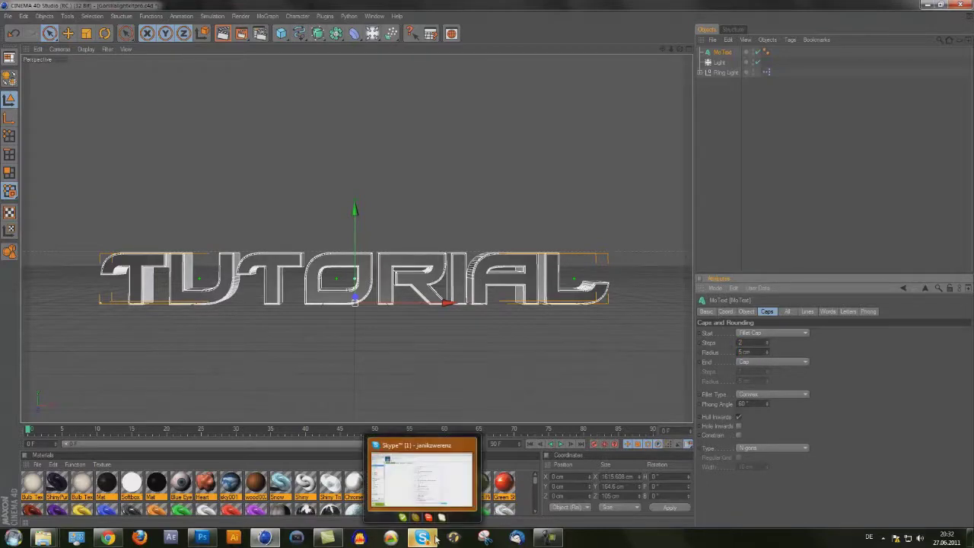
pyautogui.click(436, 539)
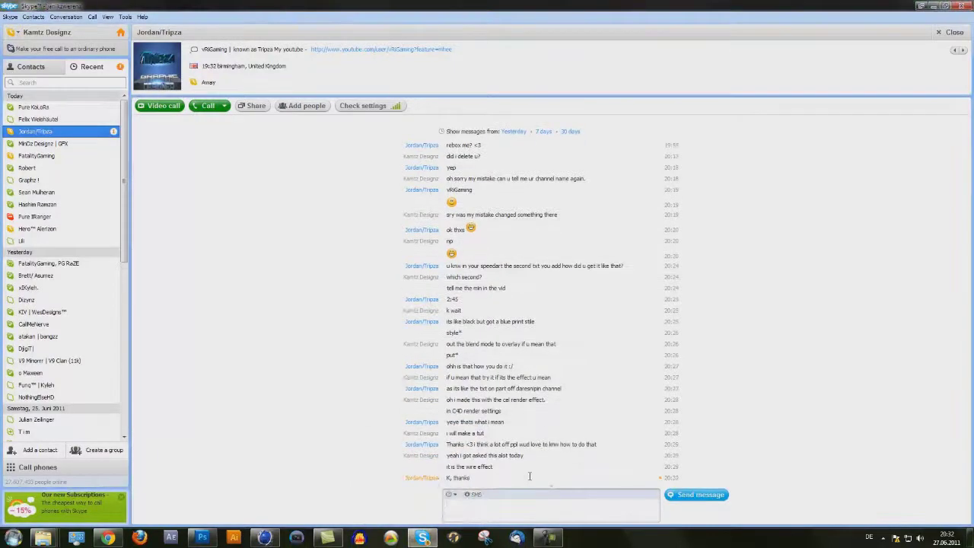
pyautogui.click(934, 7)
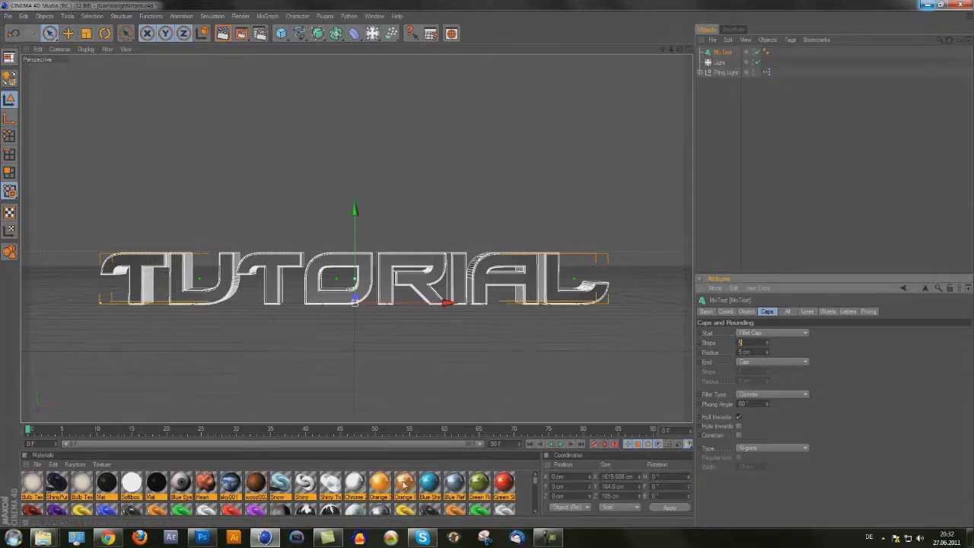
# Step: Render a preview, then set the render save path to a file named Tutorial on the Desktop
pyautogui.scroll(3, 324, 356)
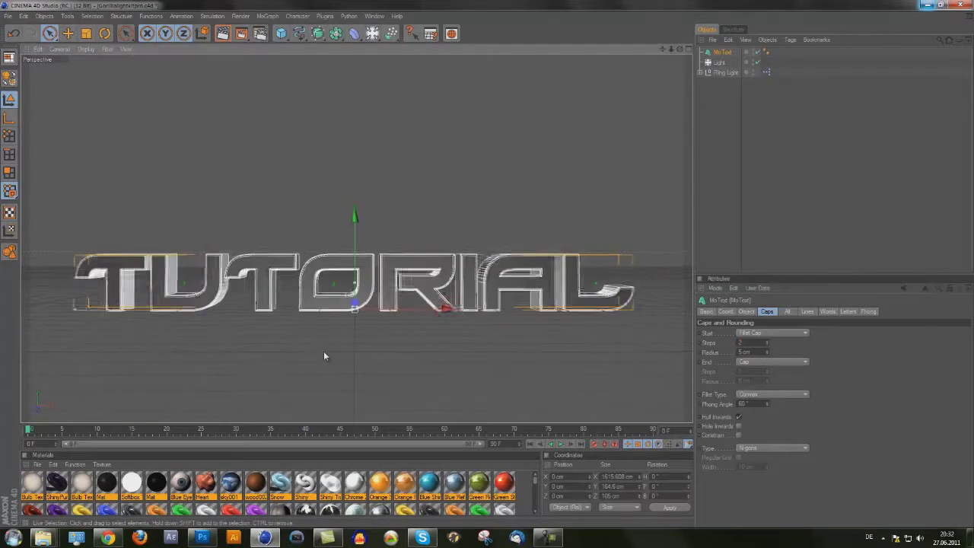
pyautogui.click(223, 32)
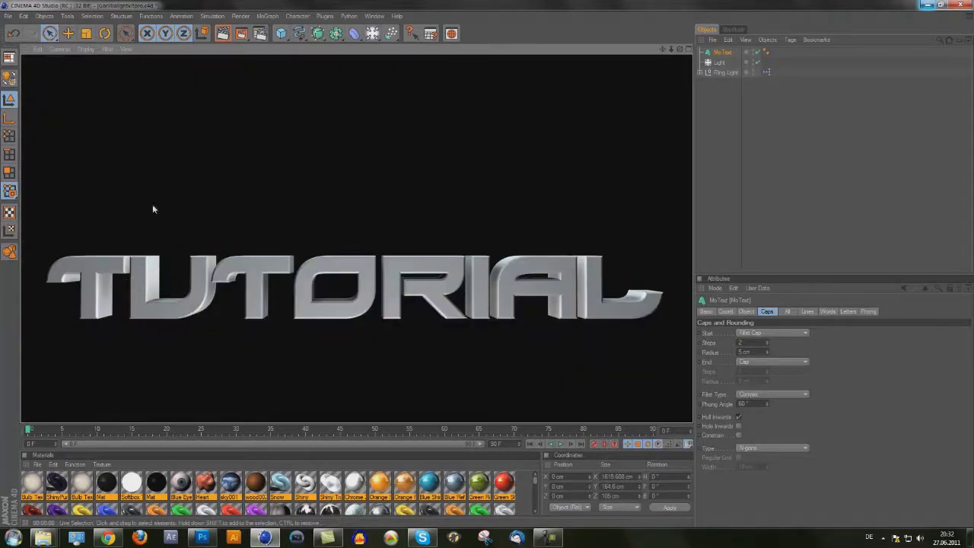
pyautogui.click(259, 33)
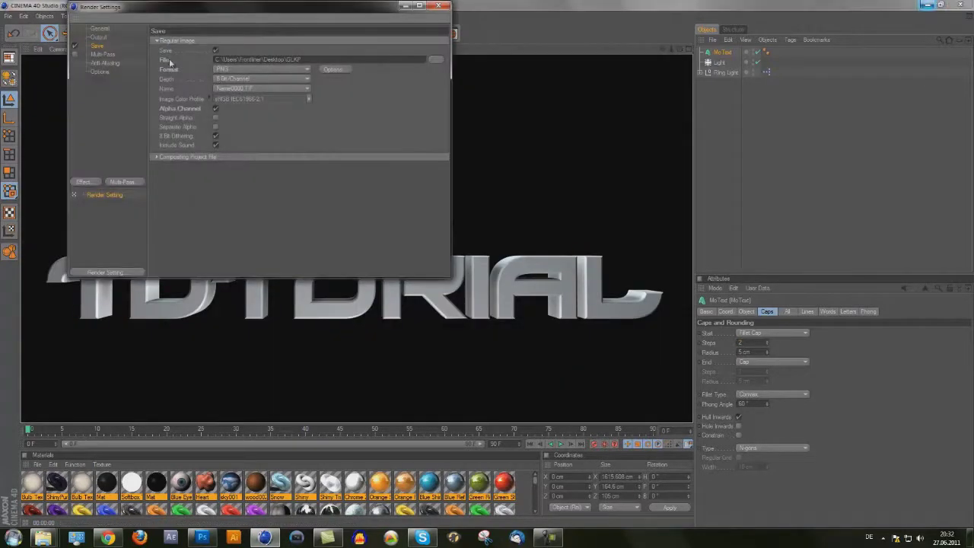
pyautogui.click(436, 59)
pyautogui.click(108, 80)
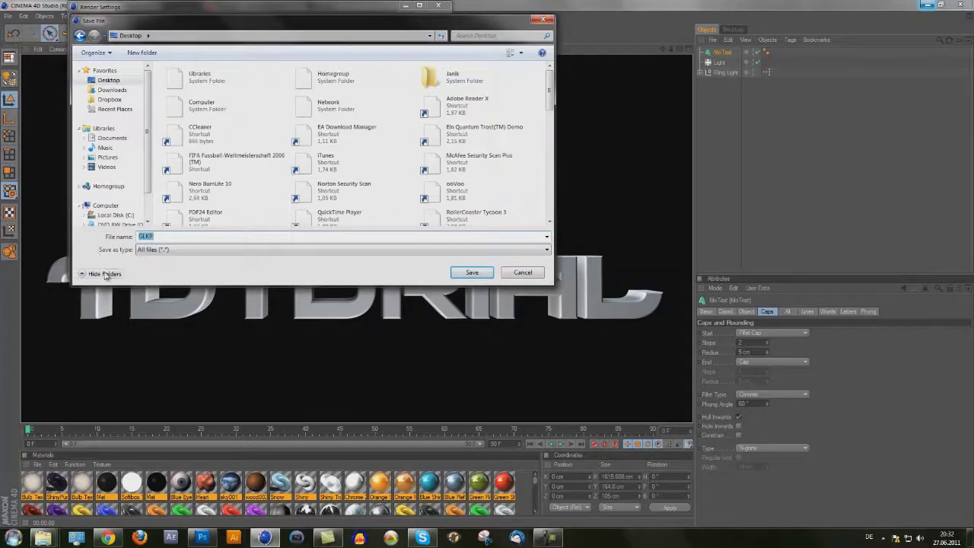
pyautogui.write('Tutoria')
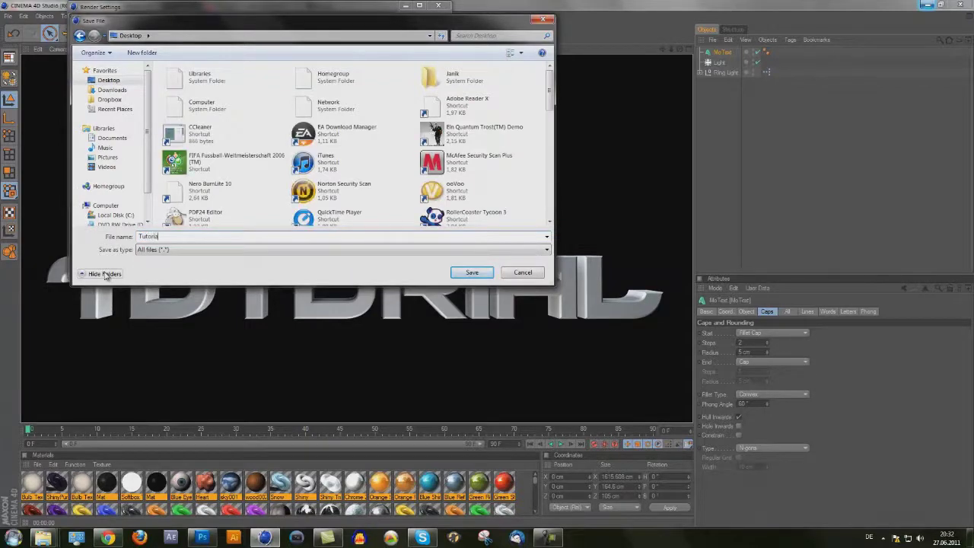
pyautogui.write('l')
pyautogui.press('Return')
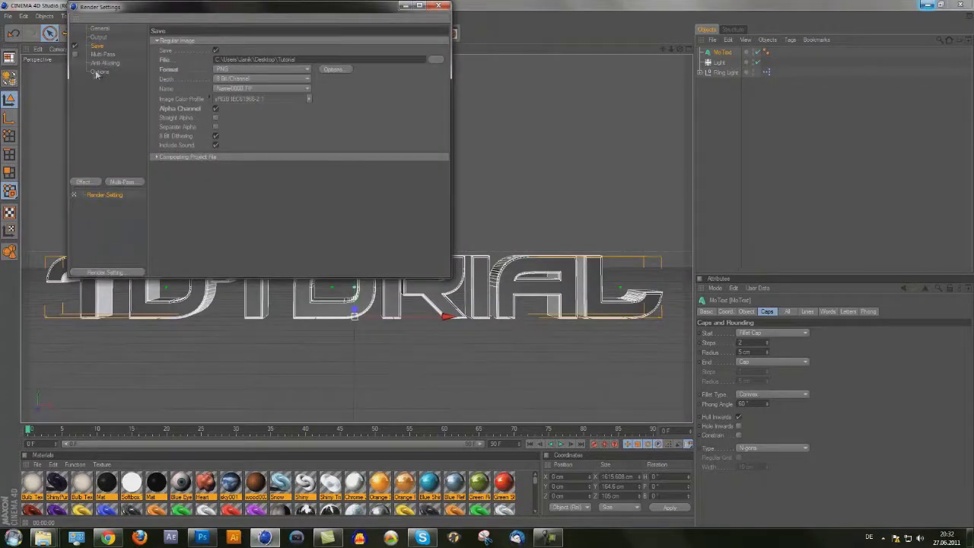
pyautogui.click(84, 185)
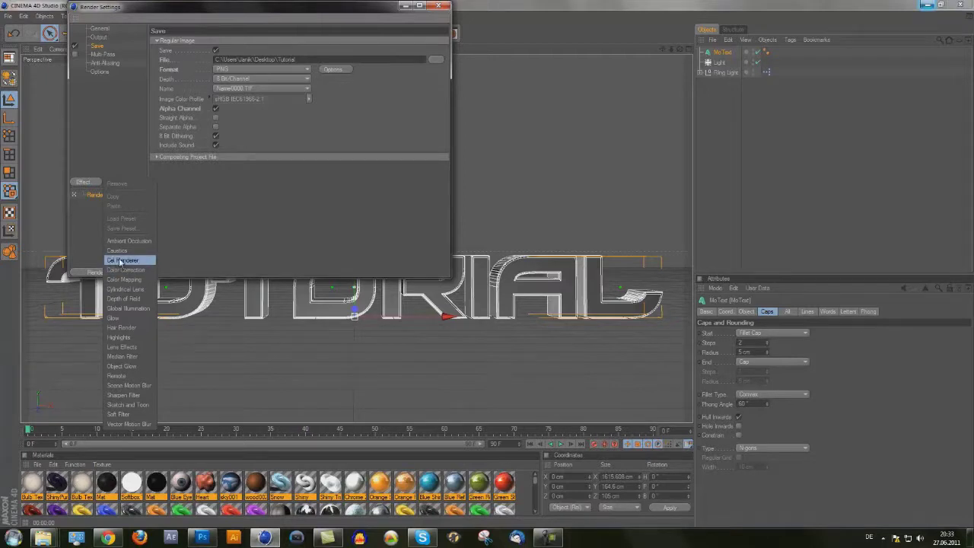
# Step: Add a Cel Renderer effect with Edges enabled and a pure white edge colour
pyautogui.click(119, 261)
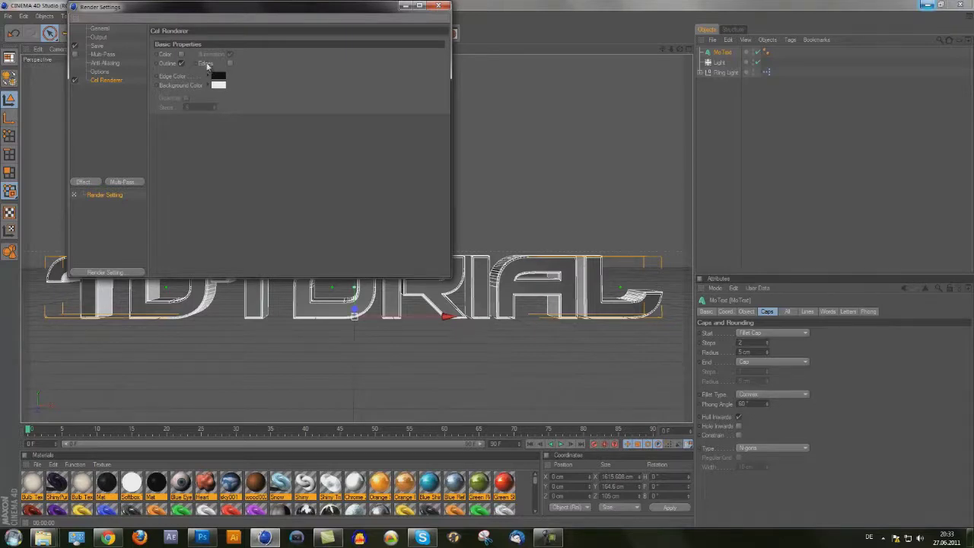
pyautogui.click(229, 64)
pyautogui.click(219, 79)
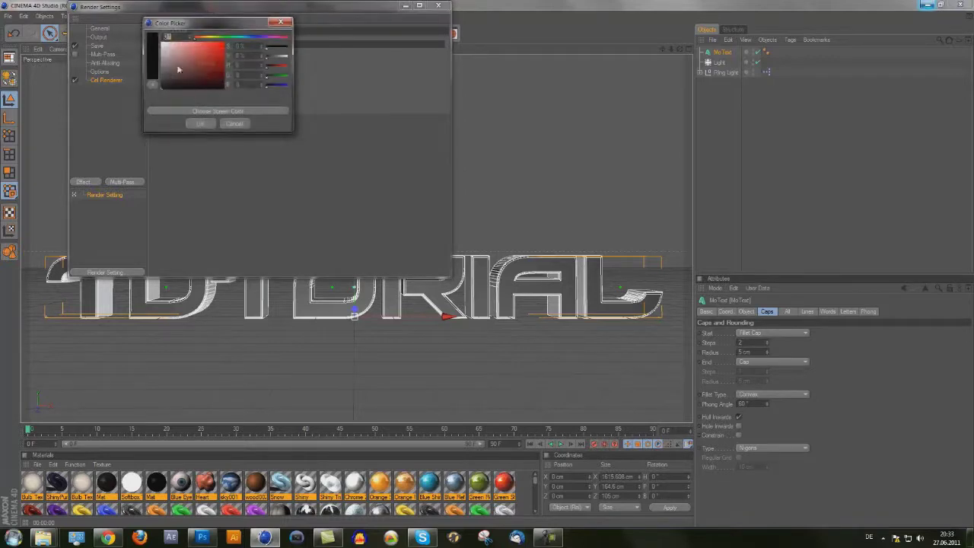
pyautogui.click(198, 121)
pyautogui.click(219, 79)
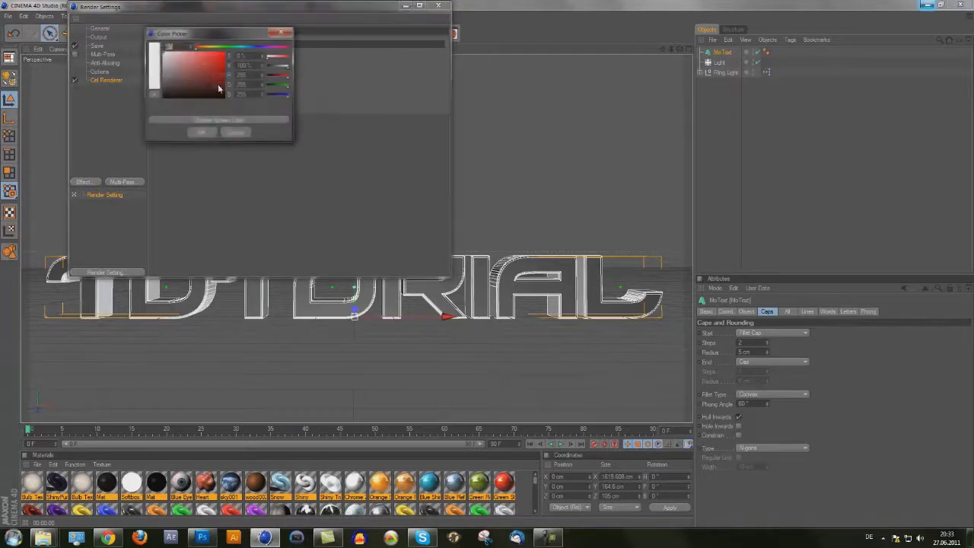
pyautogui.click(164, 96)
pyautogui.click(202, 134)
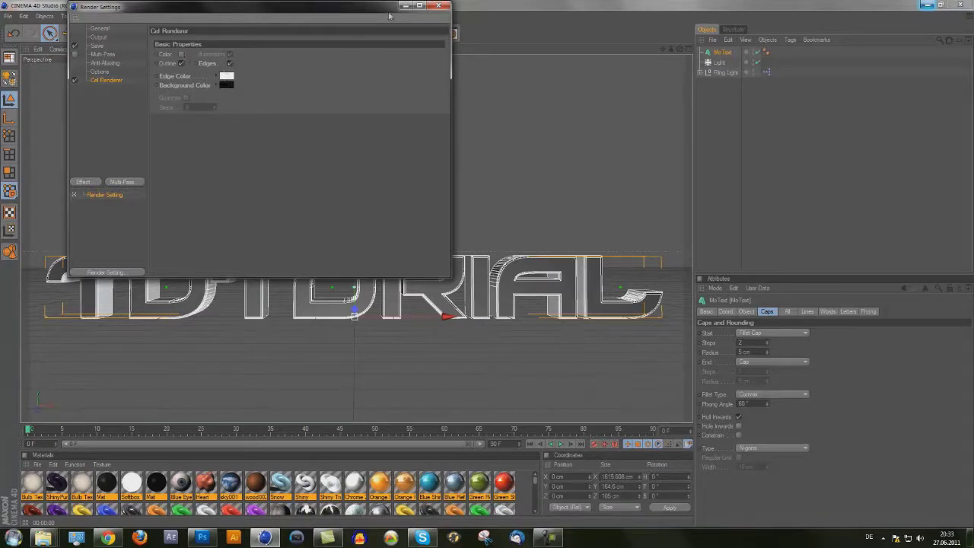
pyautogui.click(439, 6)
# Step: Render a preview, then apply the Orange Reflective material to the TUTORIAL MoText
pyautogui.click(223, 34)
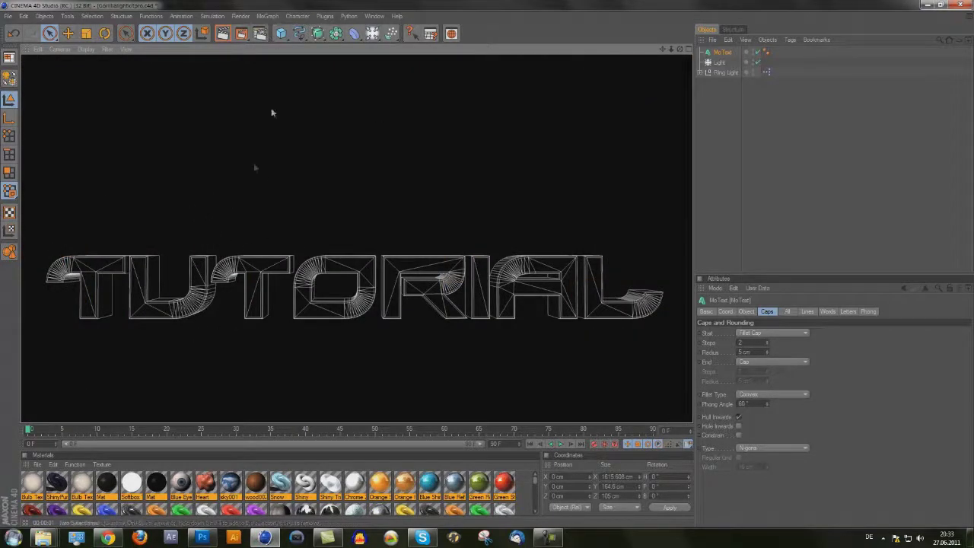
pyautogui.moveTo(392, 481); pyautogui.dragTo(308, 298)
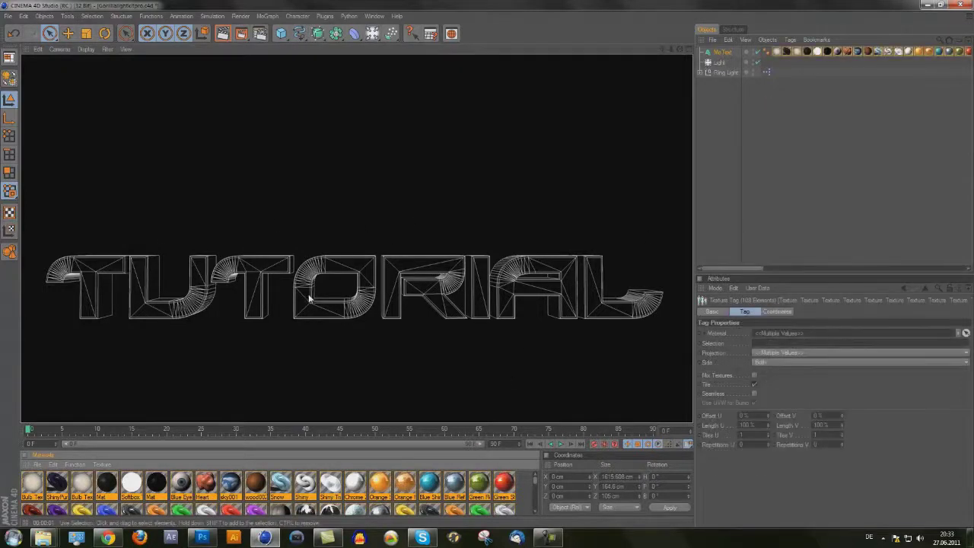
pyautogui.hotkey('ctrl', 'z')
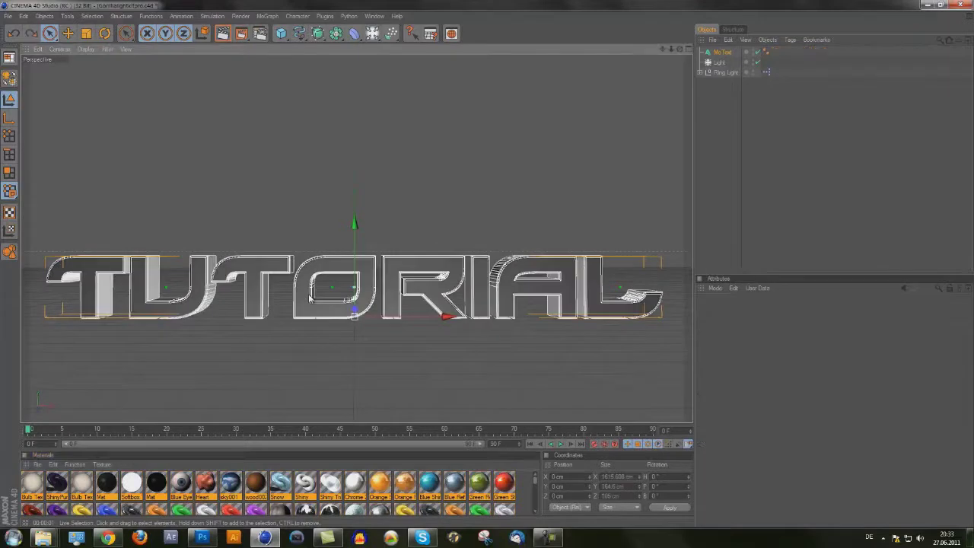
pyautogui.click(405, 482)
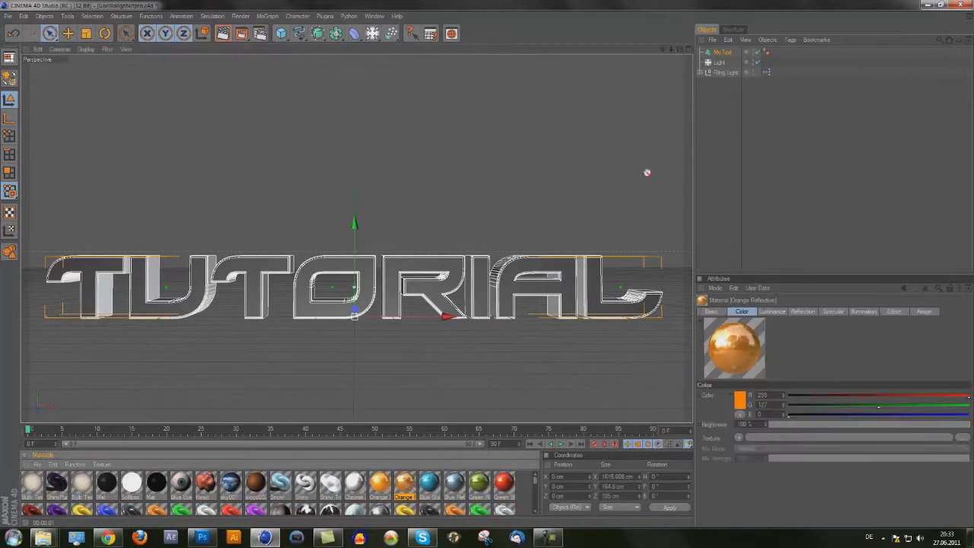
pyautogui.moveTo(720, 52); pyautogui.dragTo(722, 53)
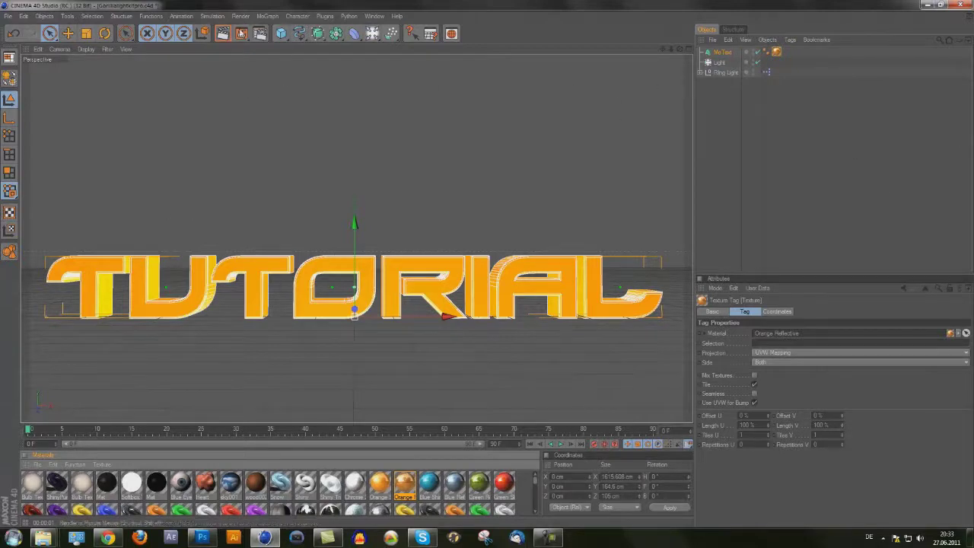
pyautogui.click(260, 33)
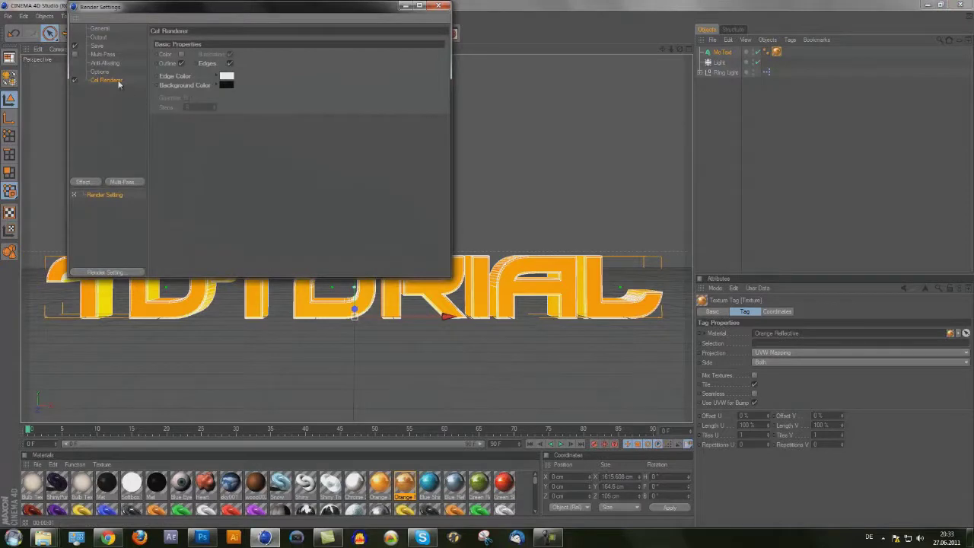
# Step: Turn on Cel Renderer colour shading, preview it, and delete the orange material tag
pyautogui.click(182, 55)
pyautogui.click(438, 5)
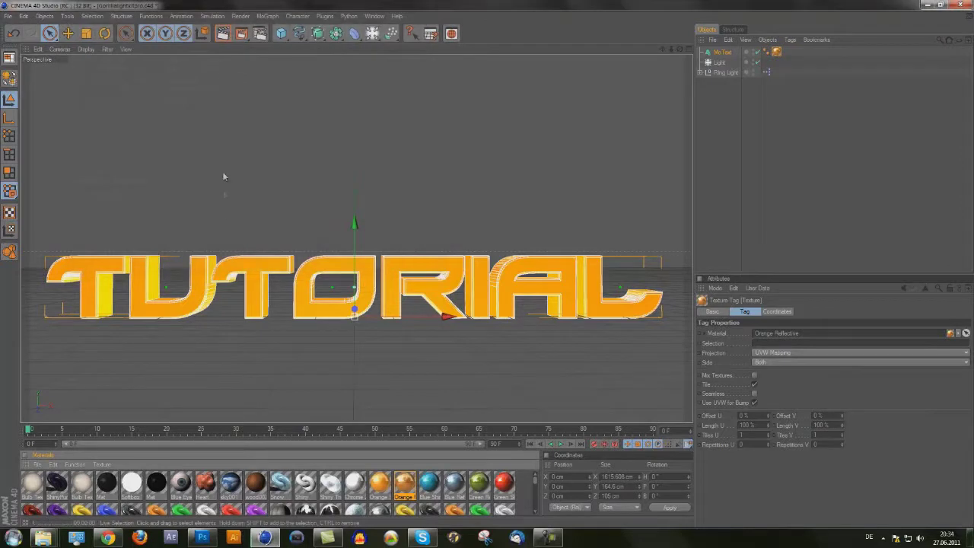
pyautogui.hotkey('ctrl', 'r')
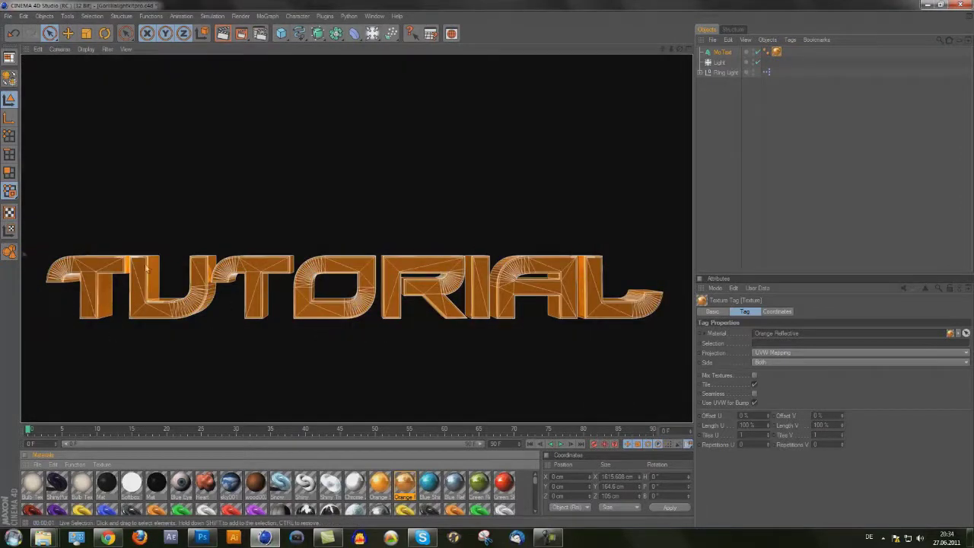
pyautogui.click(117, 280)
pyautogui.hotkey('ctrl', 'r')
pyautogui.click(156, 233)
pyautogui.click(776, 53)
pyautogui.press('Delete')
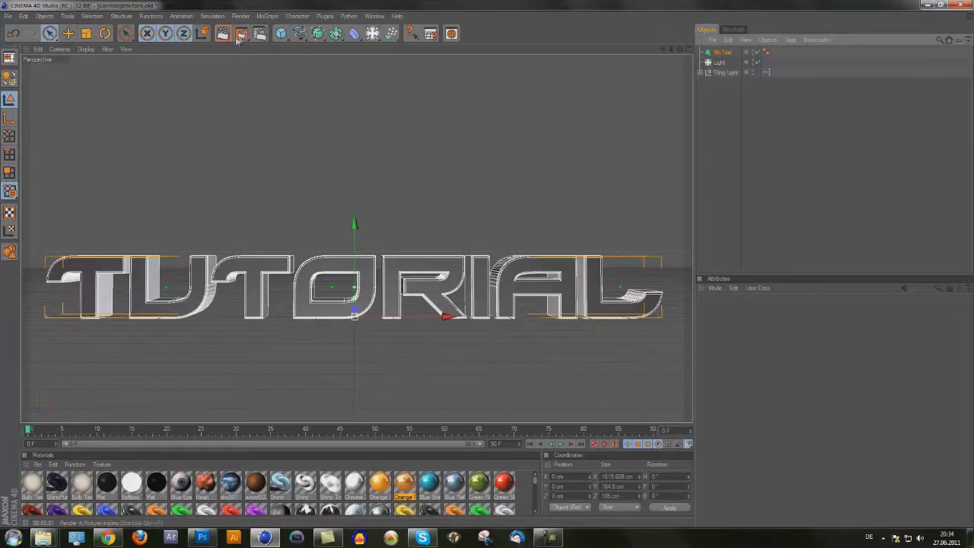
# Step: Set the cel edge colour to green and render a preview
pyautogui.click(260, 34)
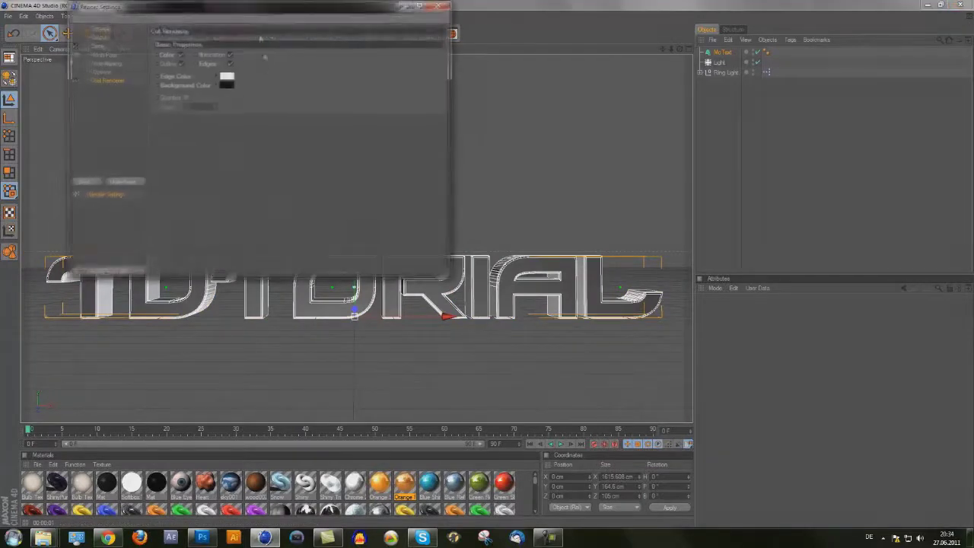
pyautogui.click(226, 78)
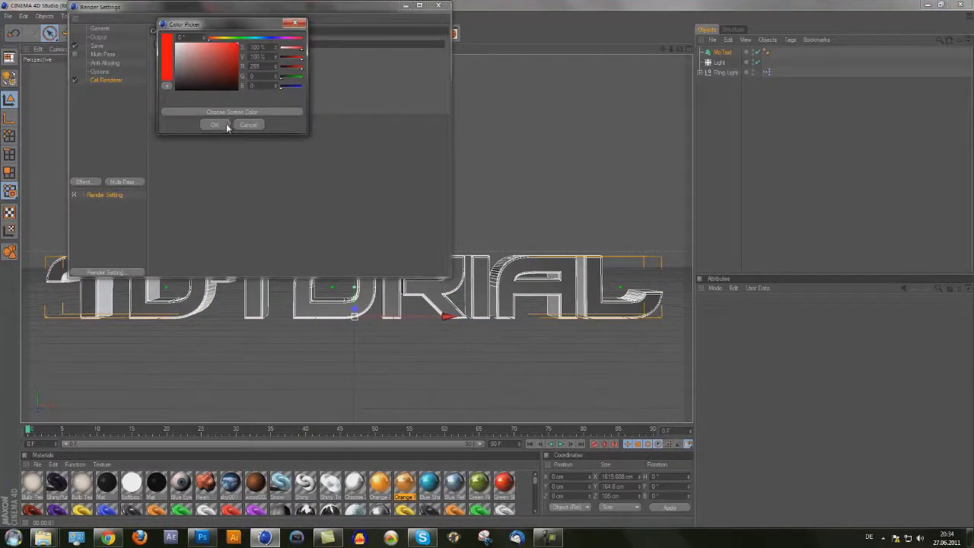
pyautogui.click(239, 42)
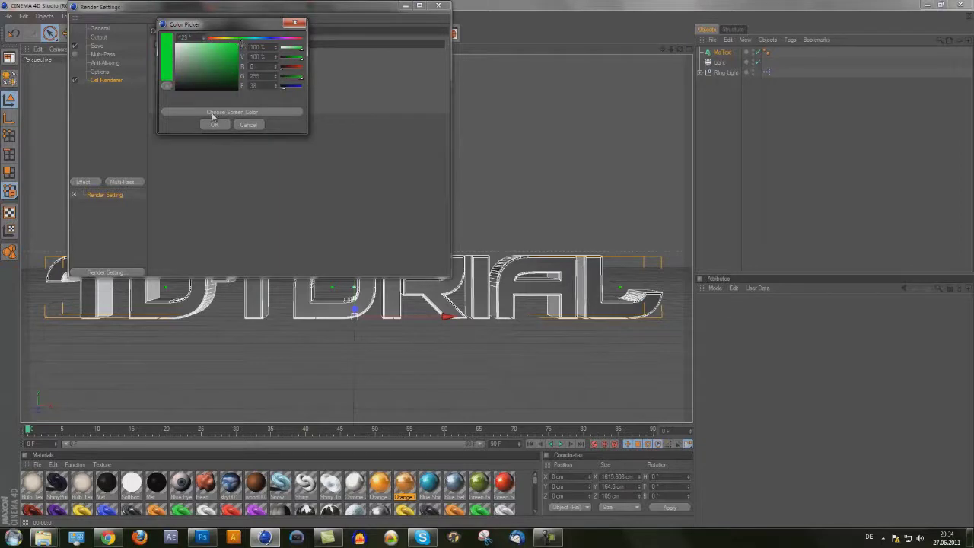
pyautogui.click(214, 124)
pyautogui.click(226, 80)
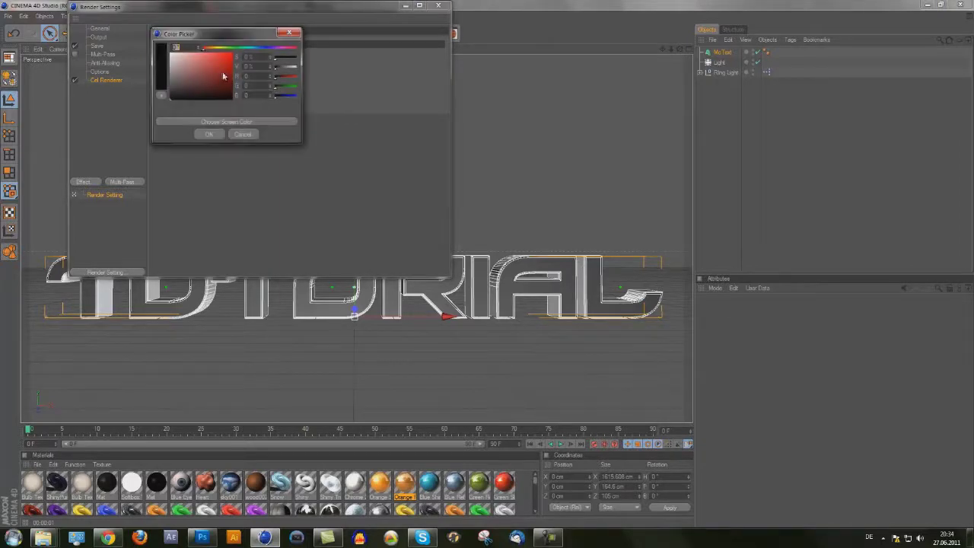
pyautogui.click(208, 134)
pyautogui.click(439, 5)
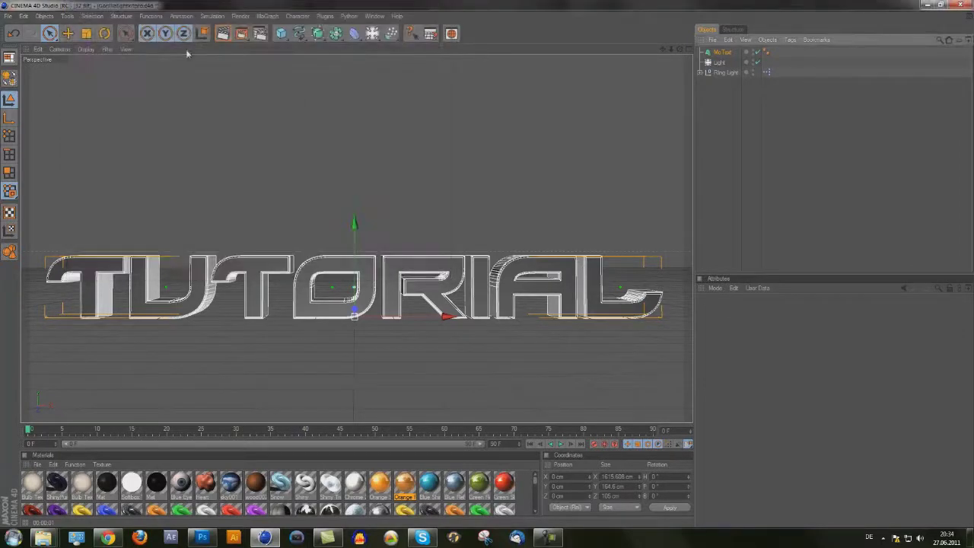
pyautogui.click(222, 34)
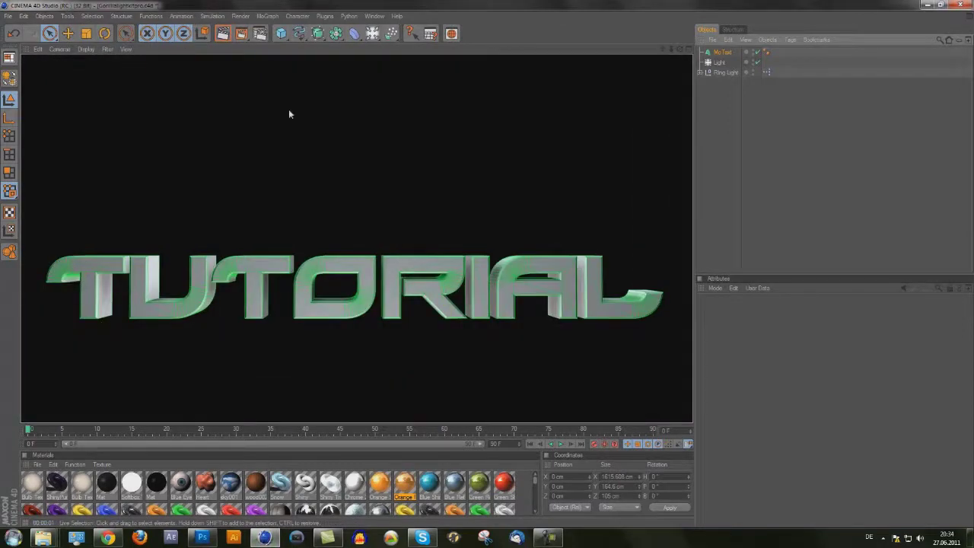
# Step: Set the Cel Renderer background colour to black and render to check
pyautogui.click(260, 33)
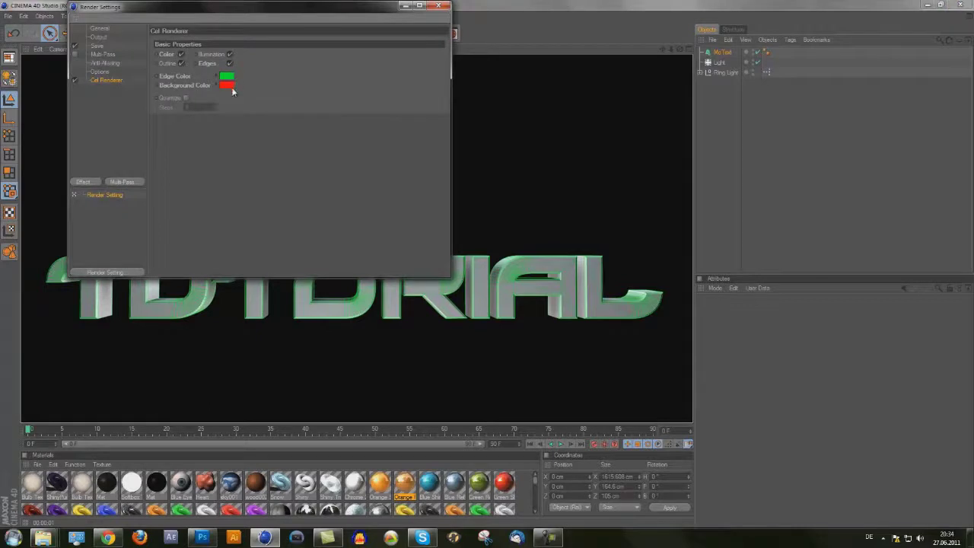
pyautogui.click(227, 85)
pyautogui.moveTo(220, 99); pyautogui.dragTo(154, 115)
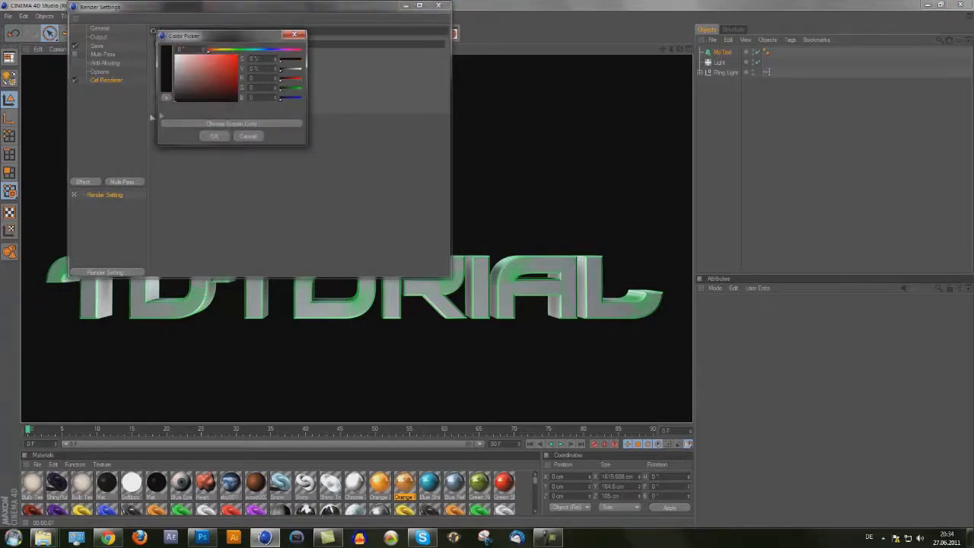
pyautogui.click(211, 136)
pyautogui.click(438, 5)
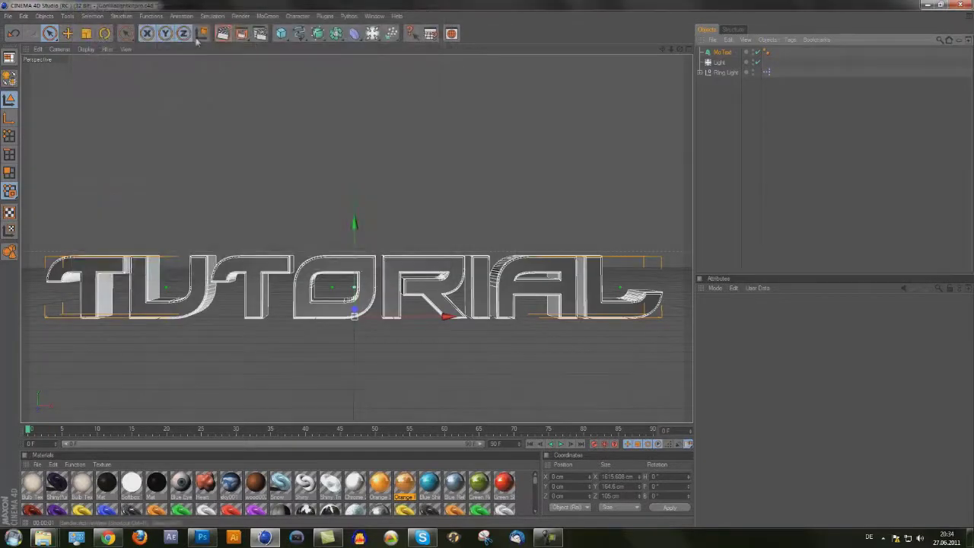
pyautogui.click(222, 32)
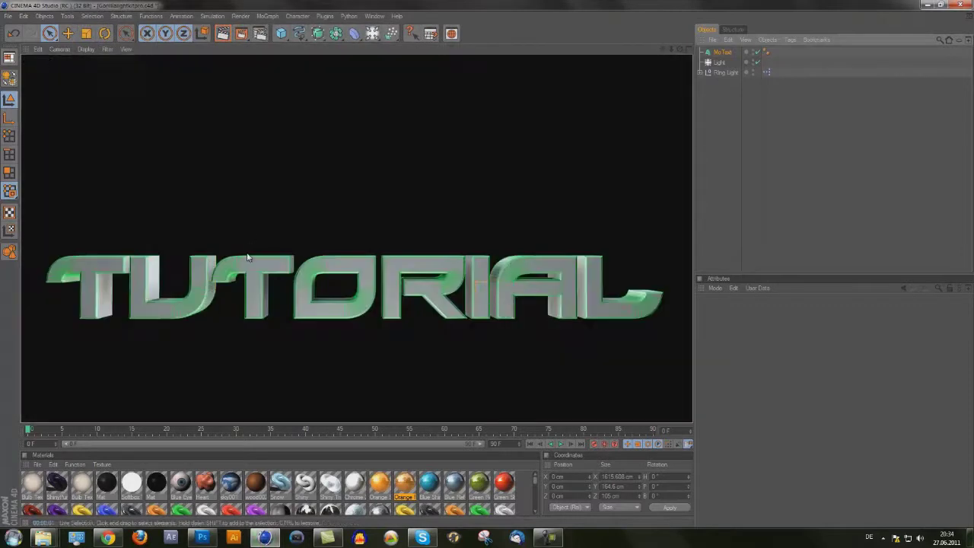
pyautogui.click(260, 33)
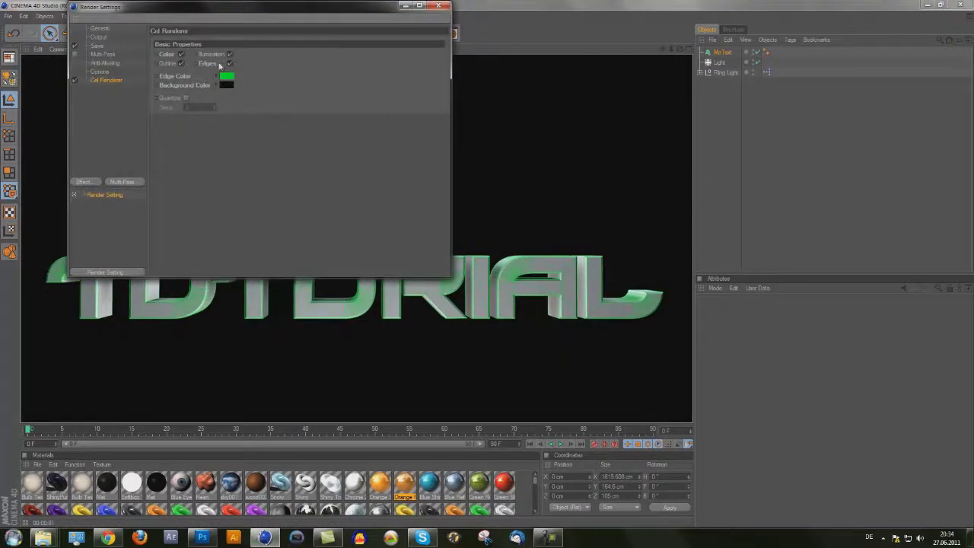
# Step: Enable cel Edges, turn off Color shading, and preview the edges-only render
pyautogui.click(234, 63)
pyautogui.click(448, 5)
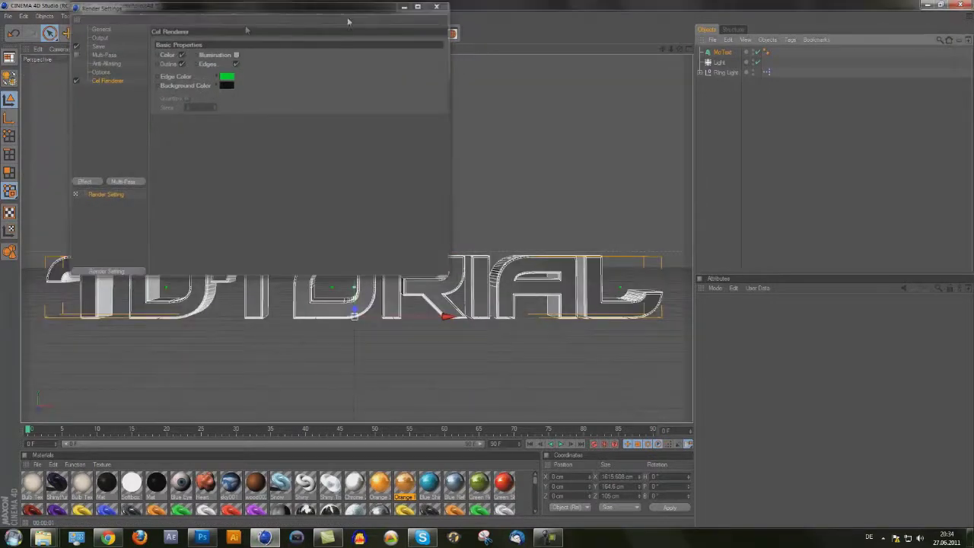
pyautogui.click(223, 33)
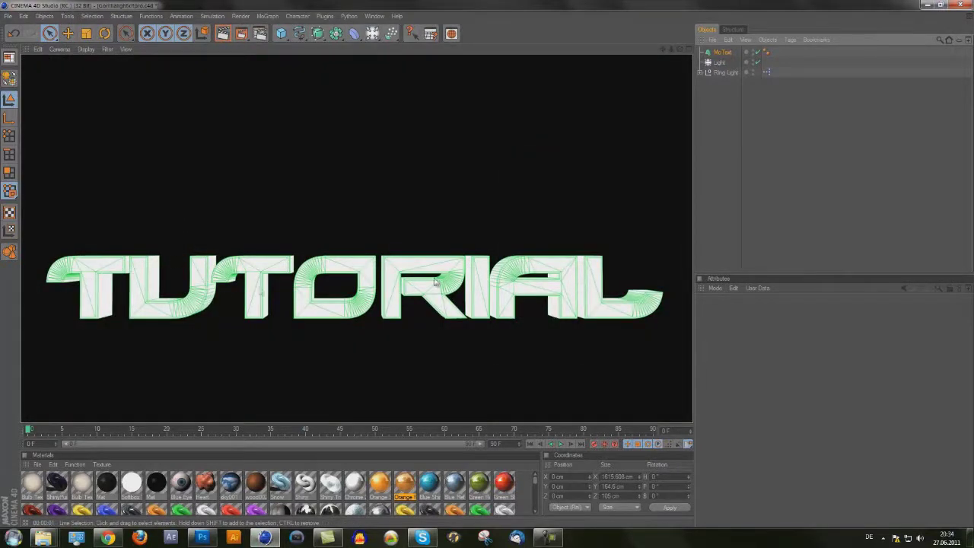
pyautogui.click(260, 32)
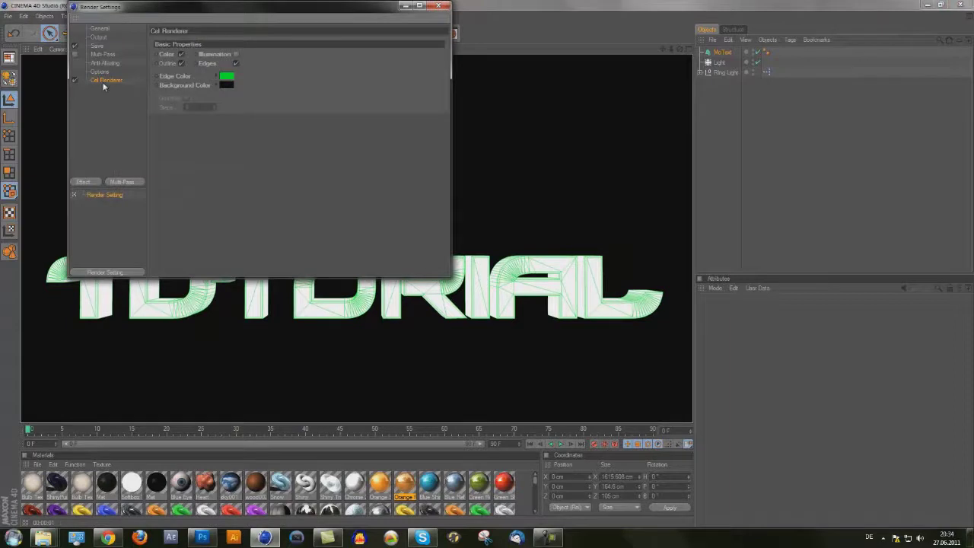
pyautogui.click(181, 54)
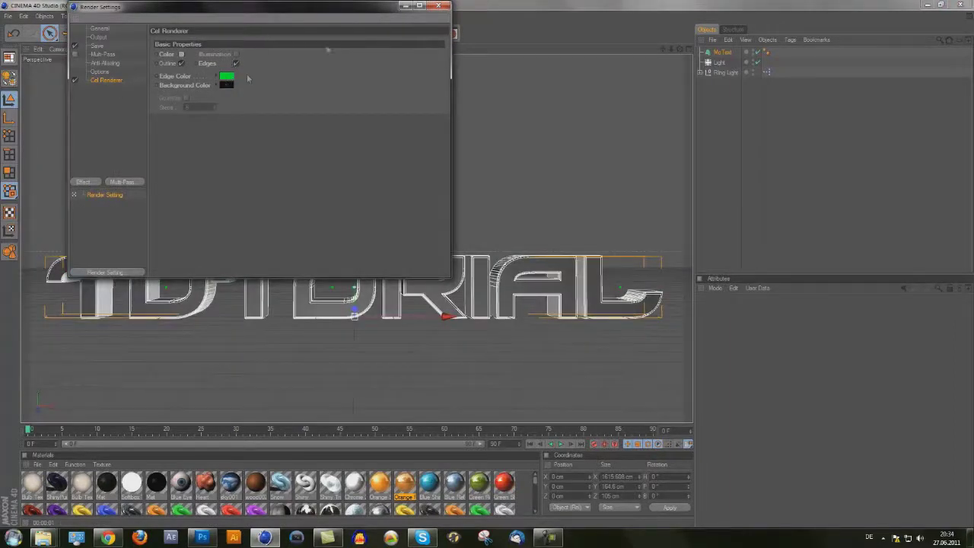
pyautogui.click(438, 6)
pyautogui.click(223, 34)
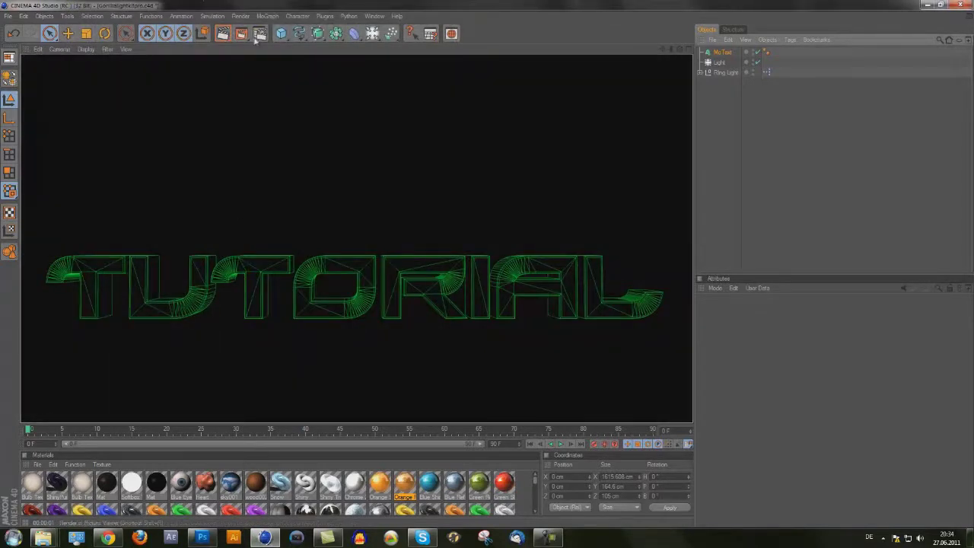
# Step: Set the Cel Renderer background to red and render a preview
pyautogui.click(260, 33)
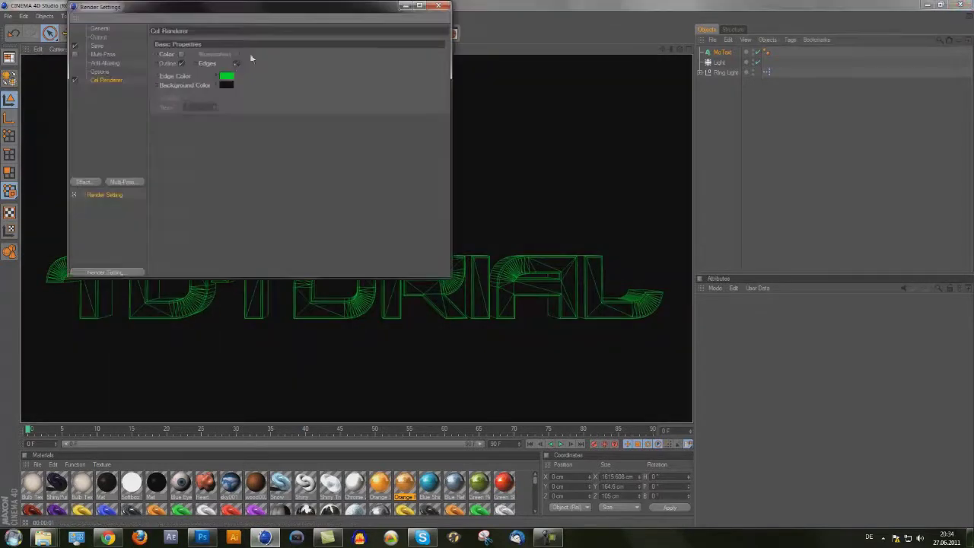
pyautogui.click(226, 84)
pyautogui.click(156, 42)
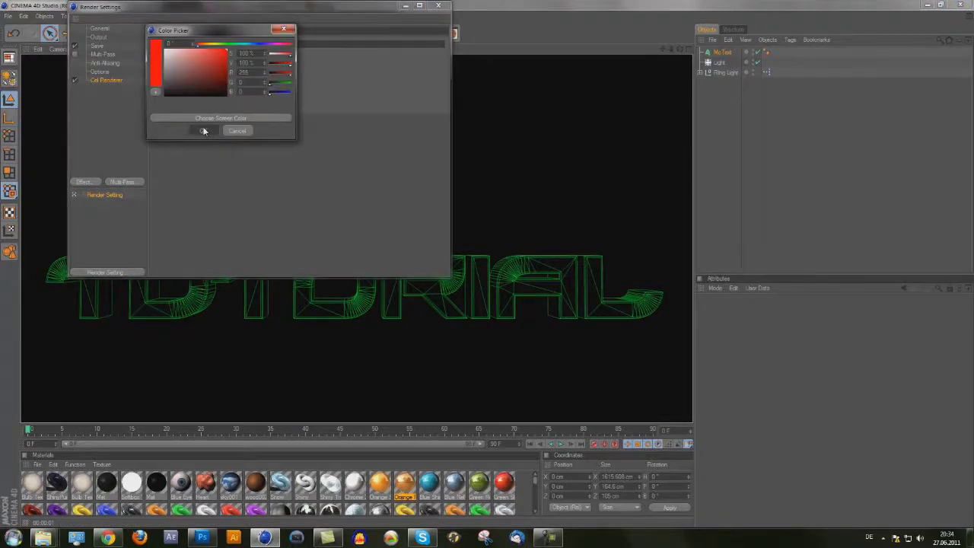
pyautogui.click(202, 129)
pyautogui.click(438, 6)
pyautogui.click(222, 34)
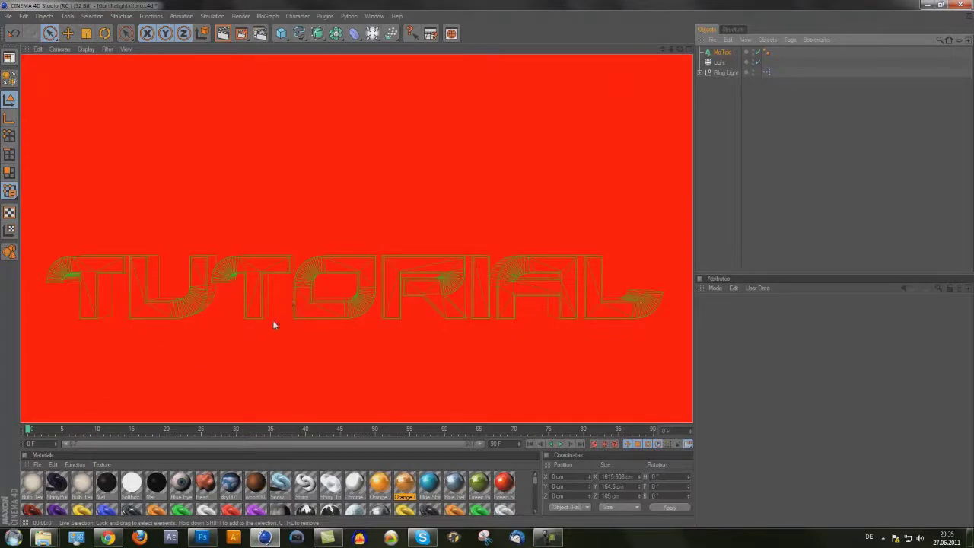
# Step: Set the Cel Renderer background colour back to black
pyautogui.click(257, 35)
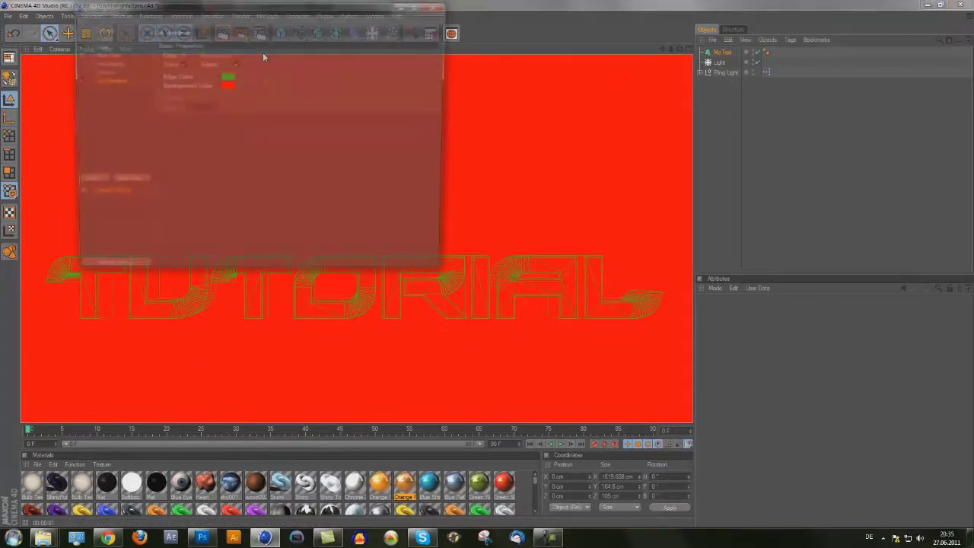
pyautogui.click(227, 86)
pyautogui.click(218, 102)
pyautogui.click(213, 131)
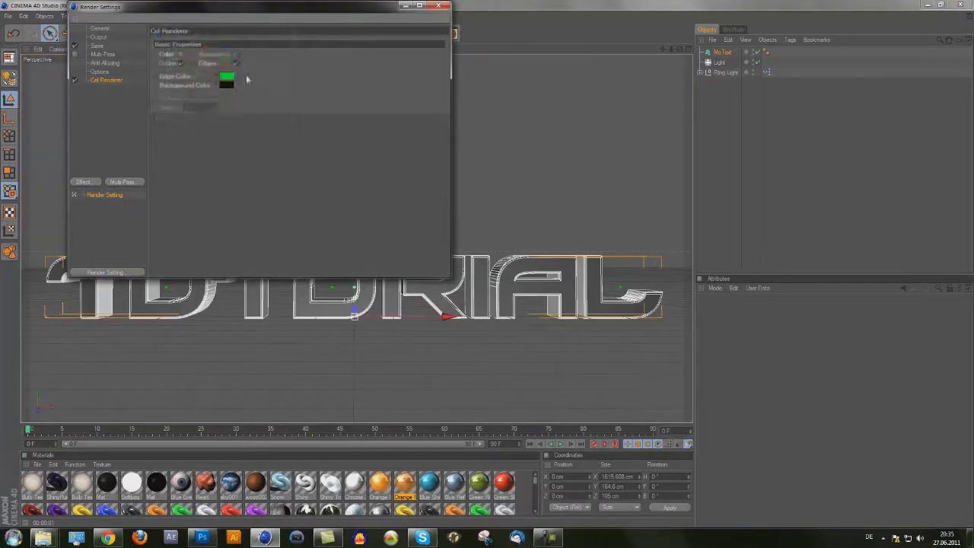
# Step: Set the cel edge colour to white and render a preview
pyautogui.click(226, 78)
pyautogui.click(164, 34)
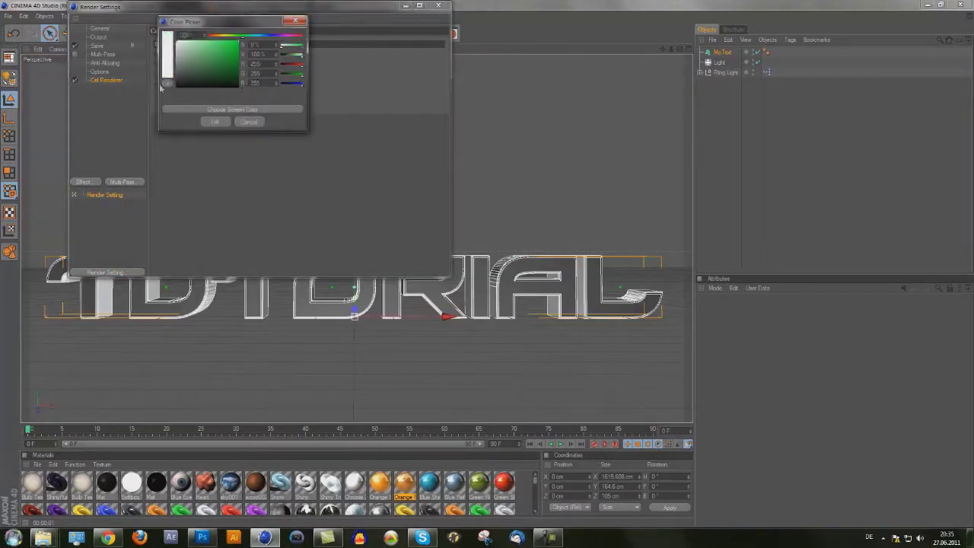
pyautogui.click(213, 121)
pyautogui.click(437, 7)
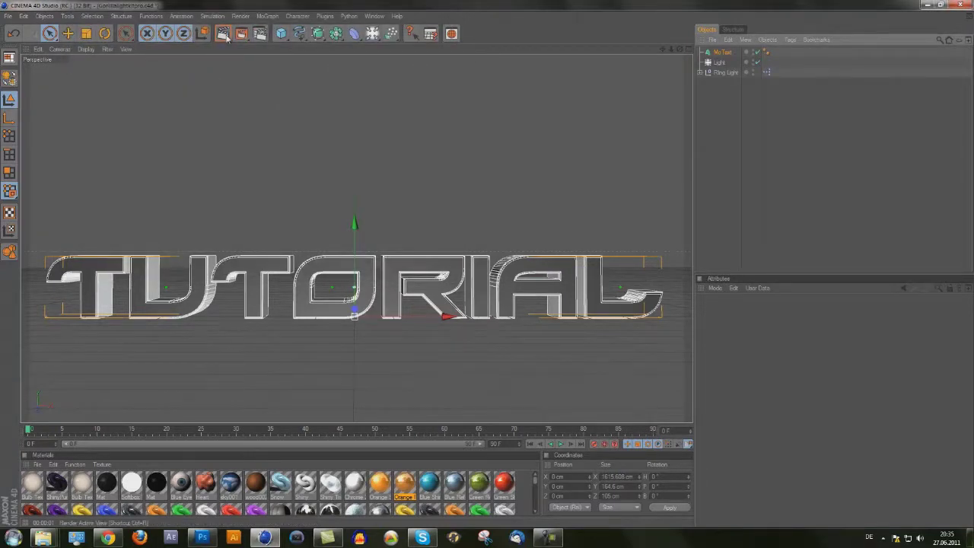
pyautogui.click(225, 35)
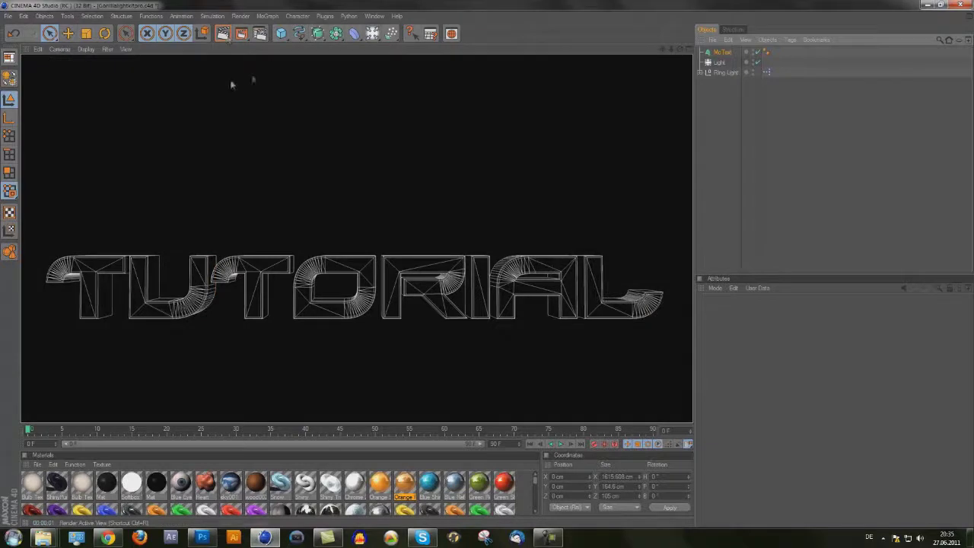
pyautogui.click(260, 33)
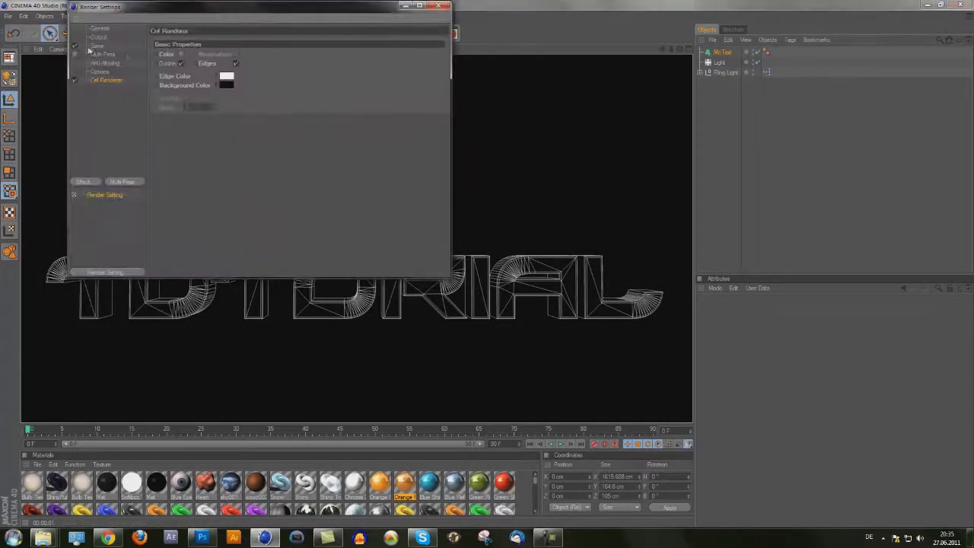
pyautogui.click(99, 46)
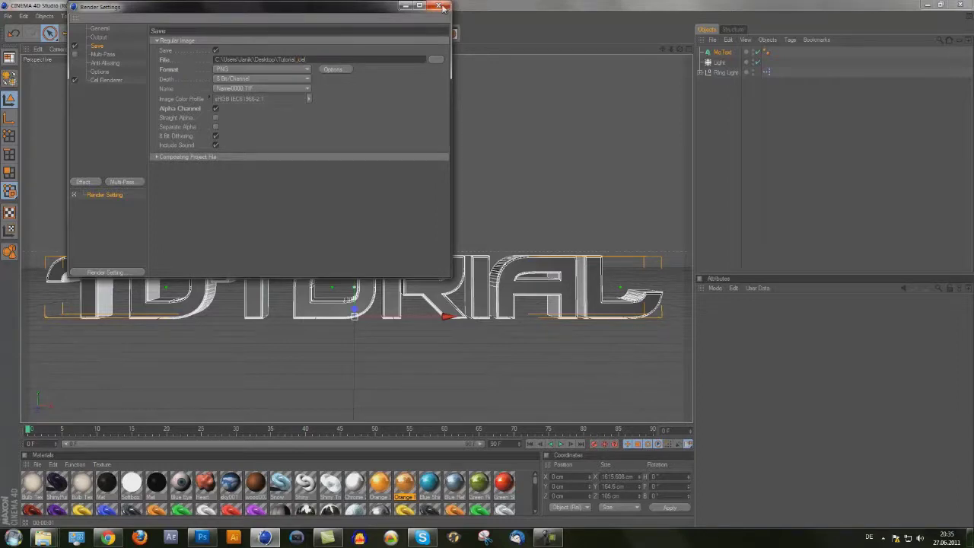
# Step: Render the white-edge image to the Picture Viewer as Tutorial_cel.png
pyautogui.click(439, 6)
pyautogui.click(247, 35)
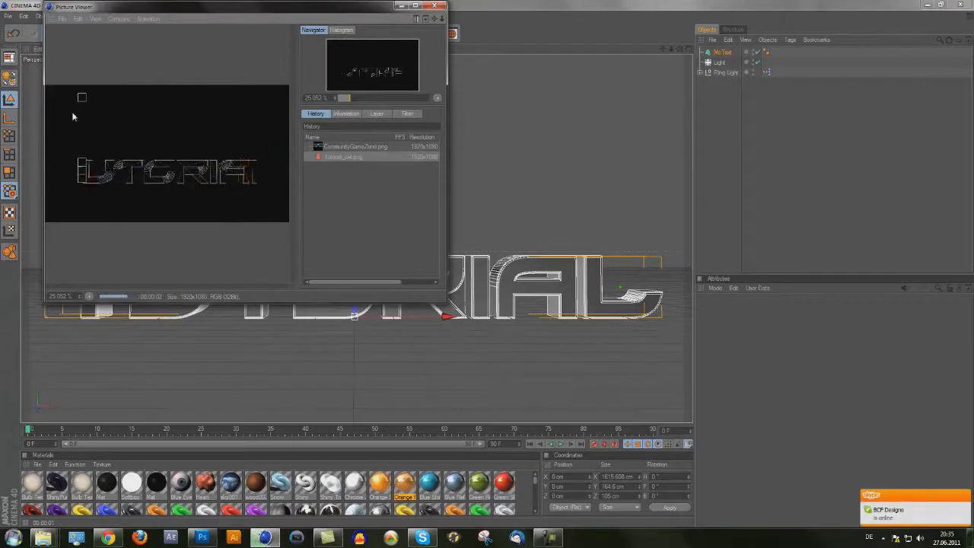
pyautogui.click(434, 6)
# Step: Disable the Cel Renderer effect and reapply the Orange Reflective material to the text
pyautogui.click(267, 34)
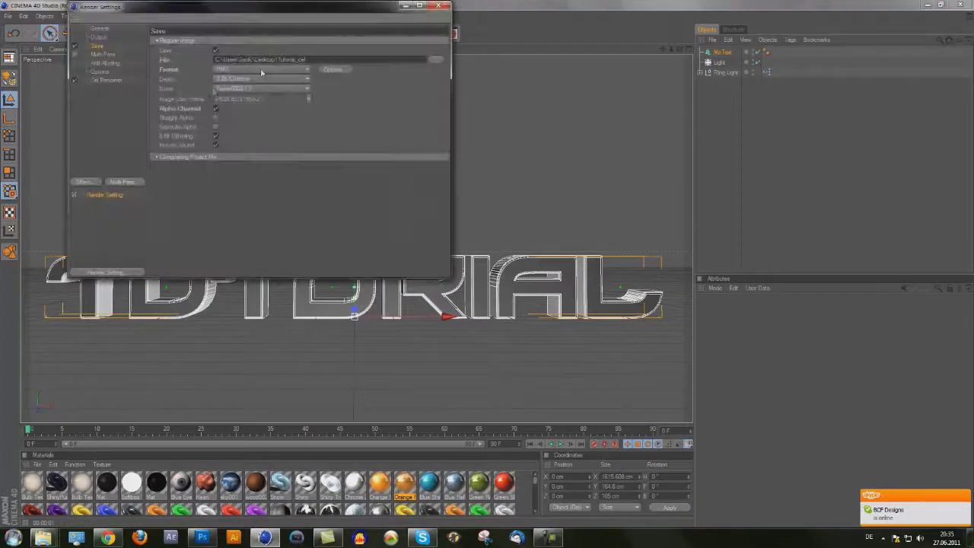
pyautogui.click(99, 80)
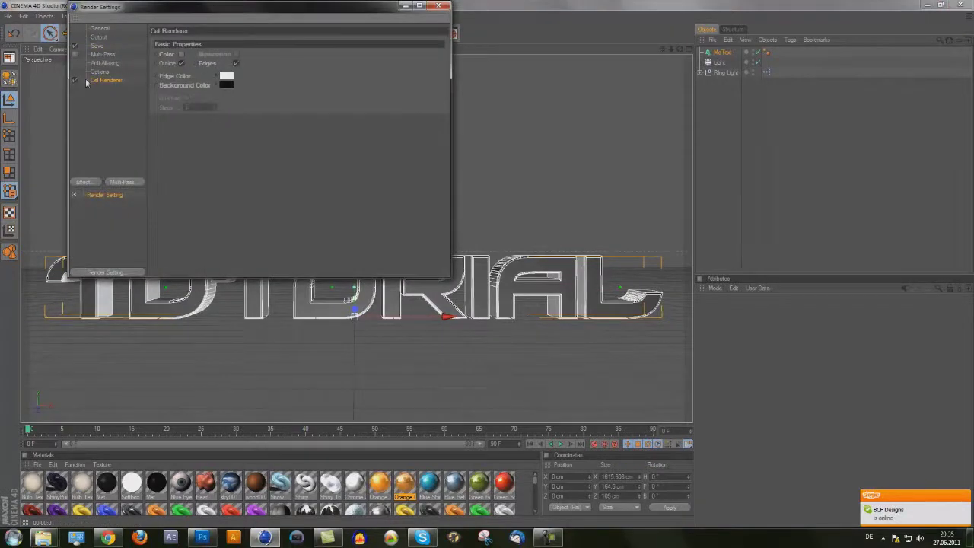
pyautogui.click(97, 46)
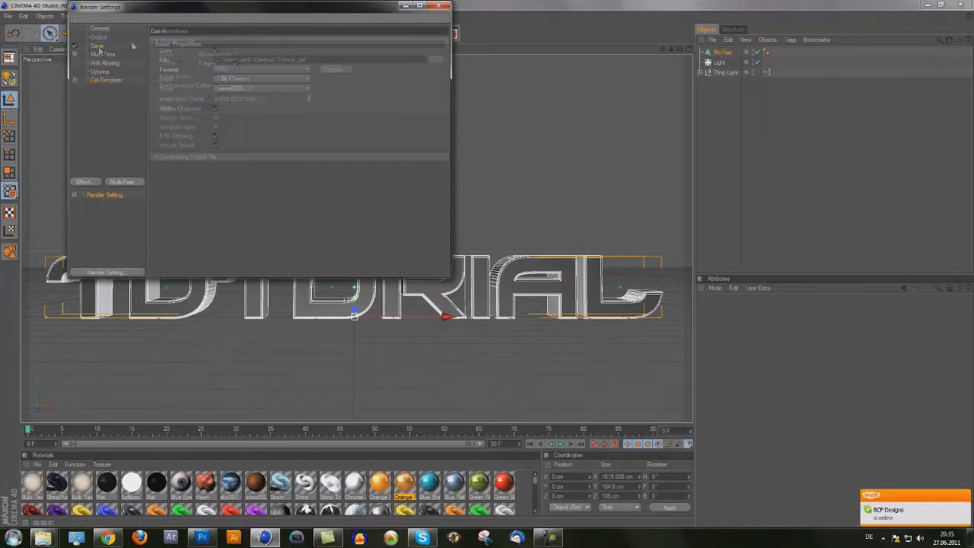
pyautogui.click(437, 5)
pyautogui.moveTo(405, 481); pyautogui.dragTo(725, 54)
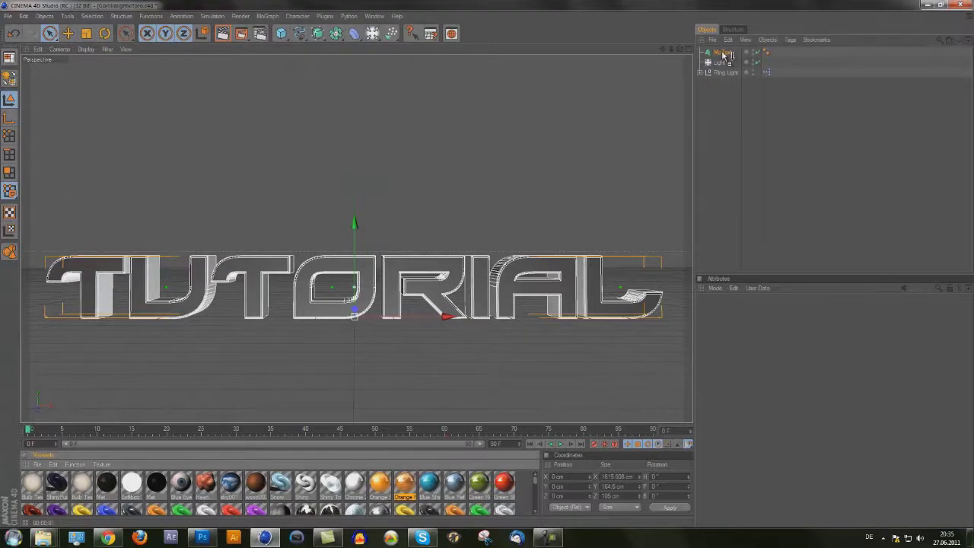
# Step: Set the render output to Tutorial.png and render the orange-textured TUTORIAL text
pyautogui.click(259, 34)
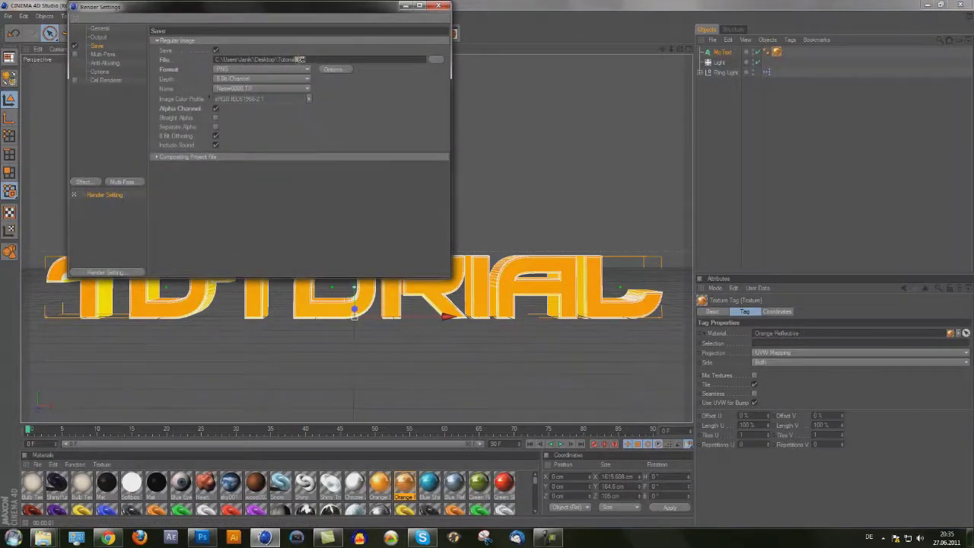
pyautogui.click(438, 5)
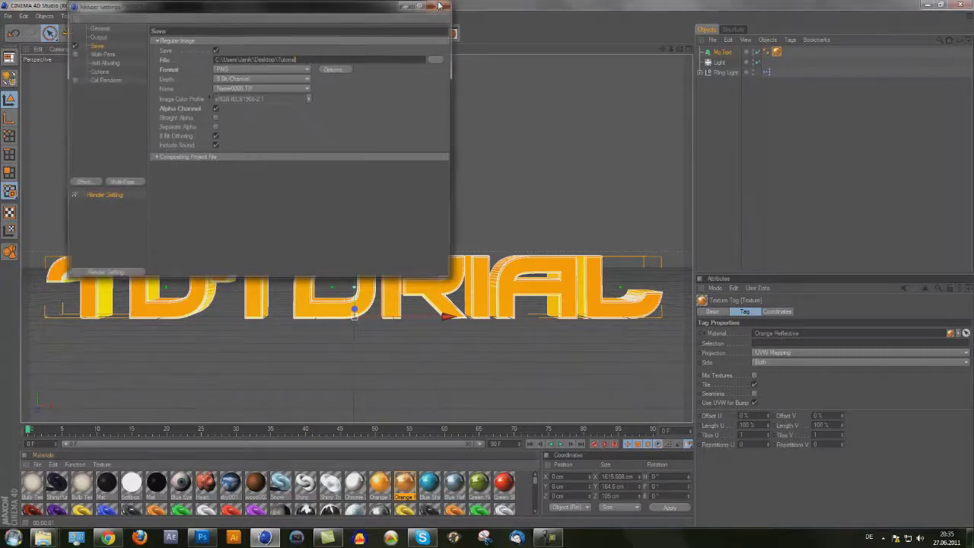
pyautogui.click(243, 34)
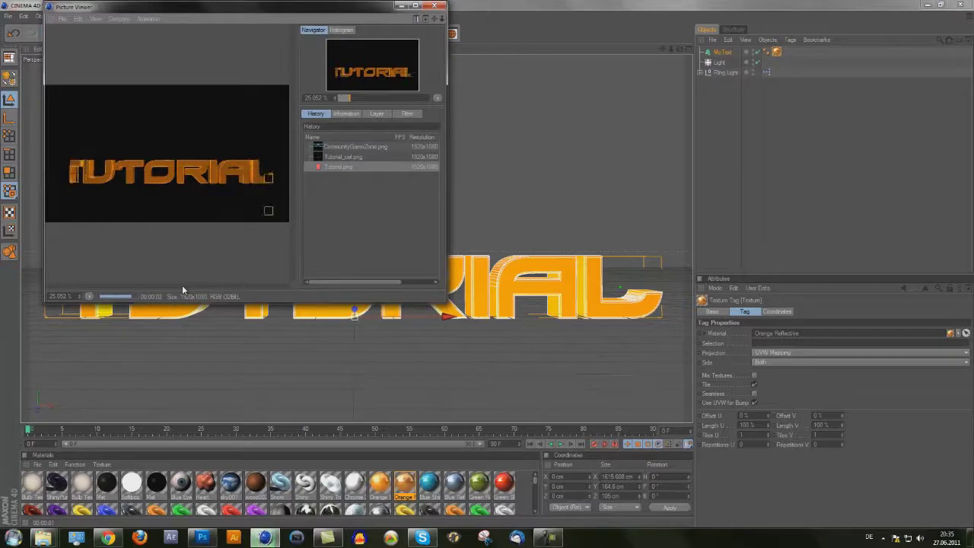
pyautogui.click(433, 5)
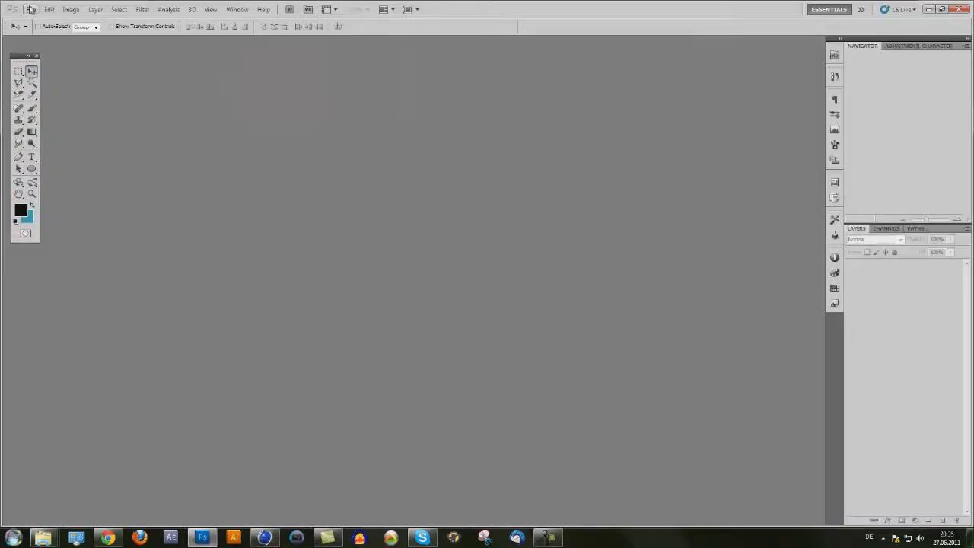
# Step: Open Tutorial.png and Tutorial_cel.png from the Desktop as two documents
pyautogui.click(27, 8)
pyautogui.click(53, 27)
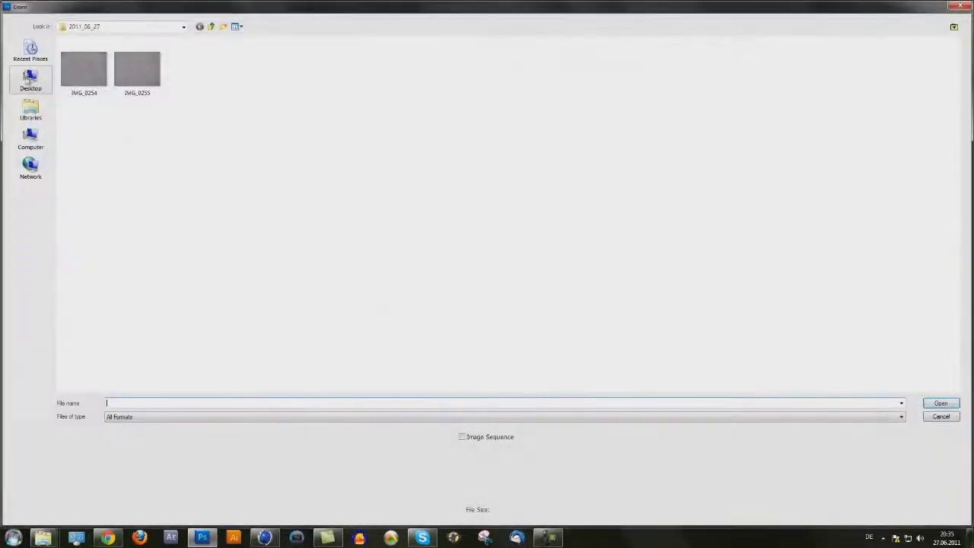
pyautogui.click(30, 79)
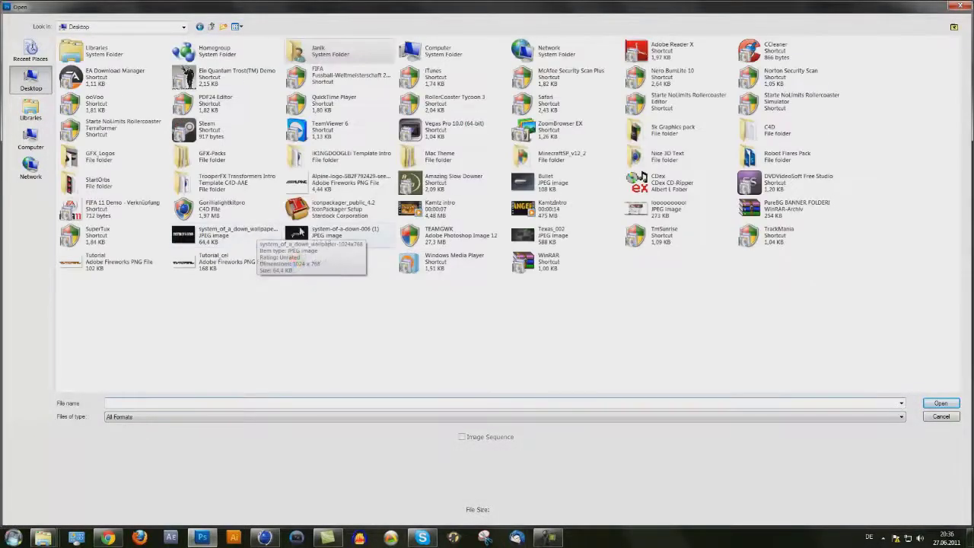
pyautogui.moveTo(152, 307); pyautogui.dragTo(229, 263)
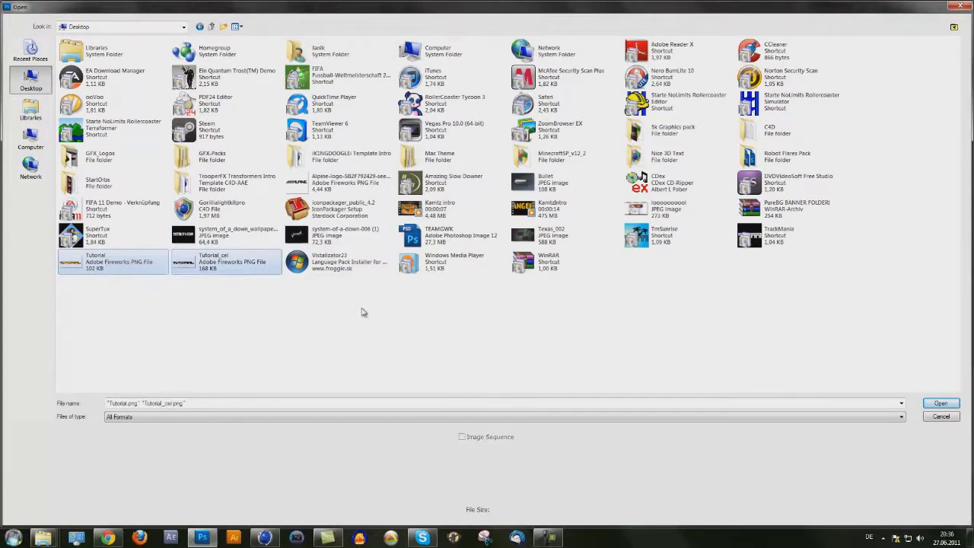
pyautogui.click(941, 402)
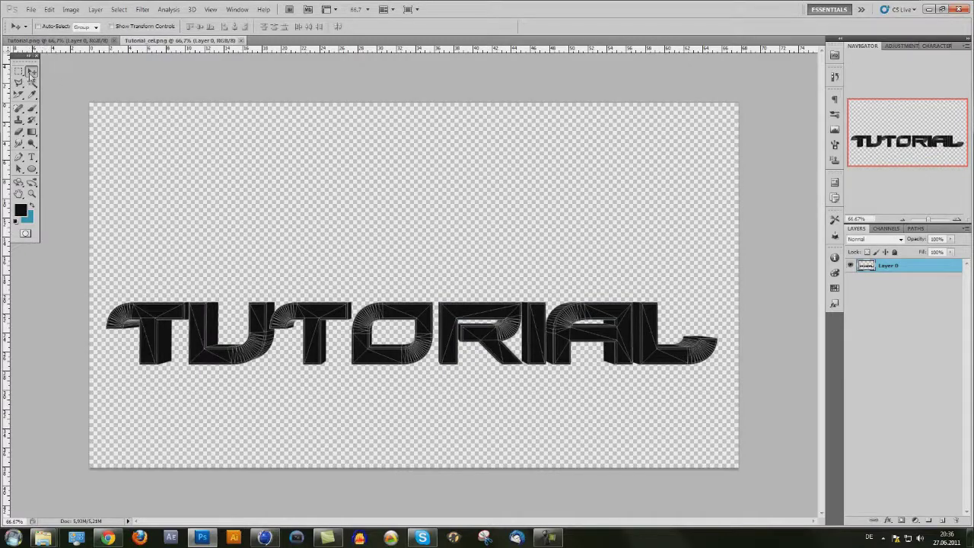
# Step: Copy the cel wire layer into Tutorial.png and place it below the orange layer
pyautogui.moveTo(320, 255); pyautogui.dragTo(309, 376)
pyautogui.moveTo(206, 261); pyautogui.dragTo(364, 308)
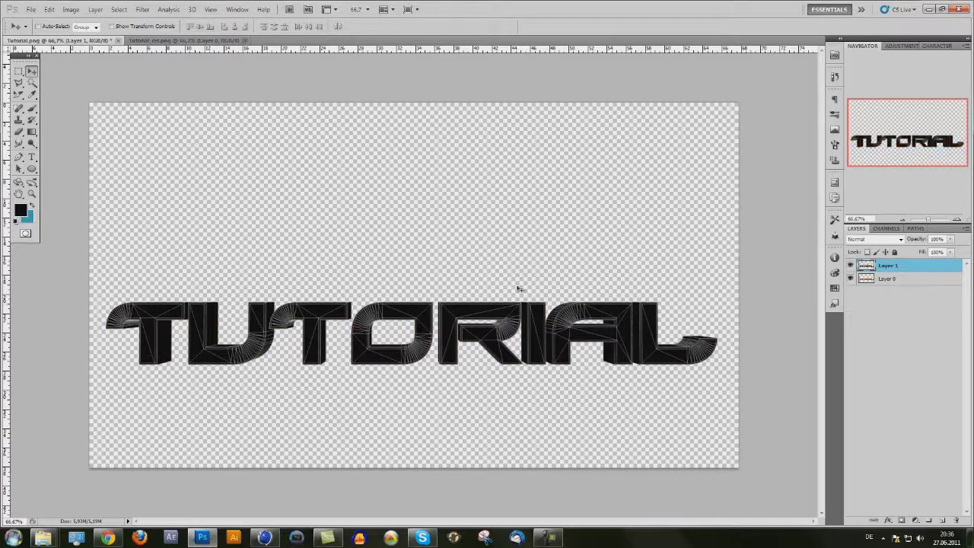
pyautogui.moveTo(879, 268); pyautogui.dragTo(879, 286)
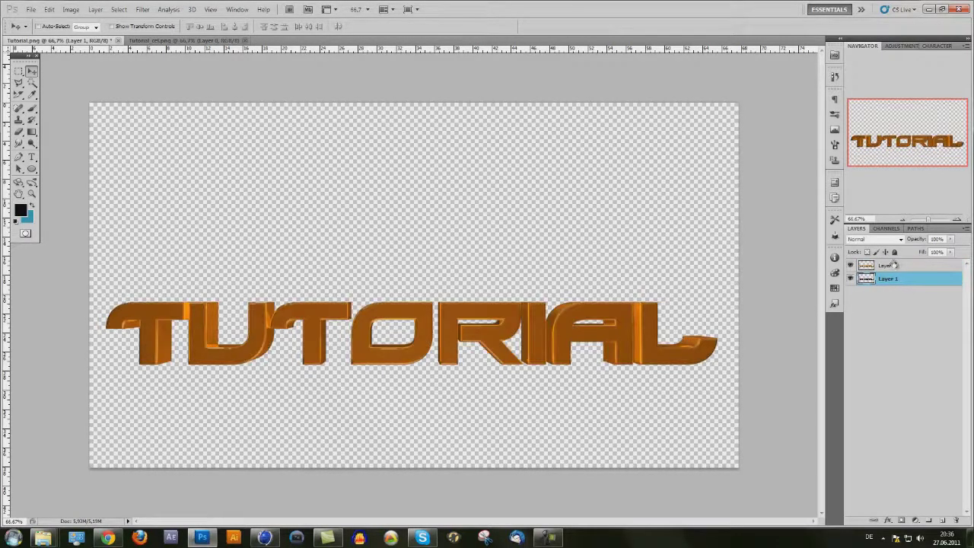
# Step: Set the orange Layer 0 opacity to 90%
pyautogui.click(880, 267)
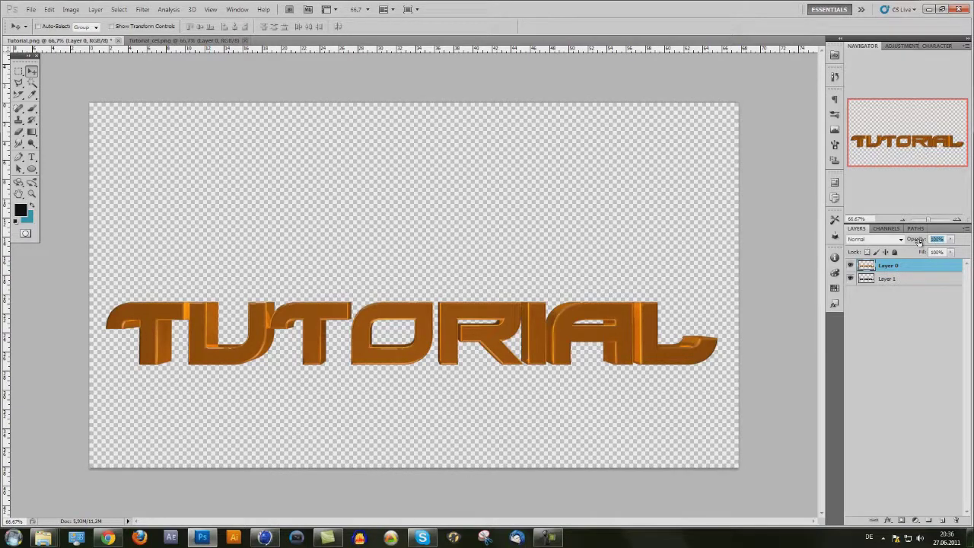
pyautogui.write('90')
pyautogui.press('Return')
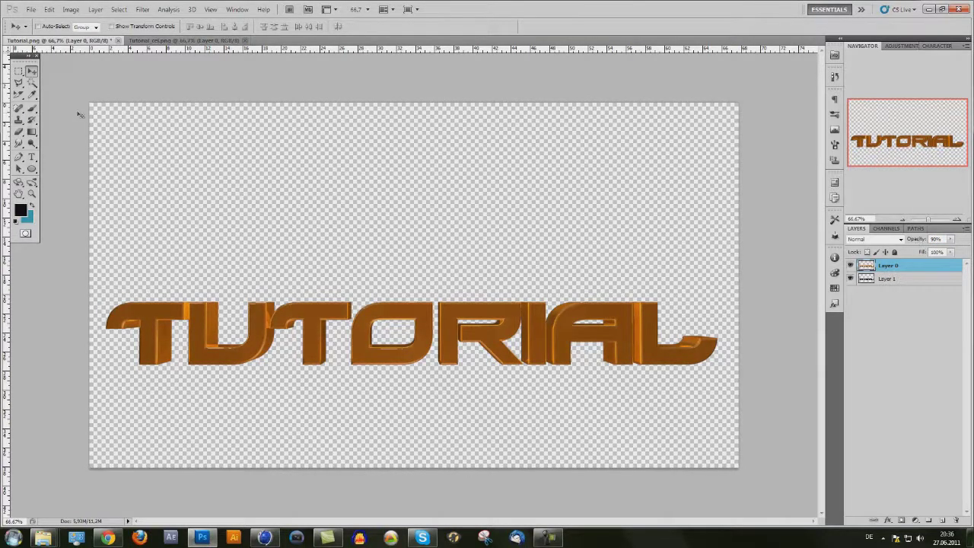
# Step: Select the Eraser with a 108 px brush
pyautogui.click(17, 131)
pyautogui.click(51, 27)
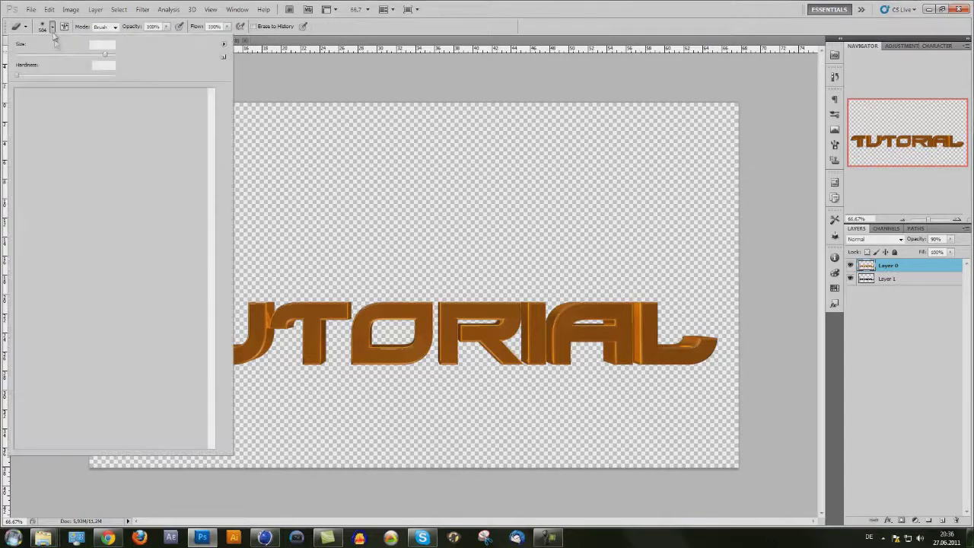
pyautogui.click(65, 55)
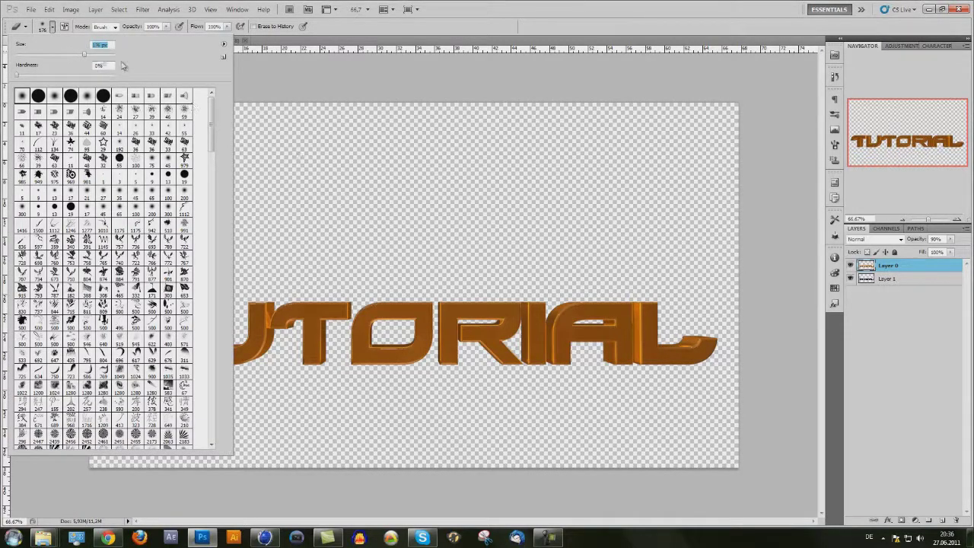
# Step: Erase patches of the orange T, T, A and R letters to reveal the wire lines
pyautogui.click(52, 27)
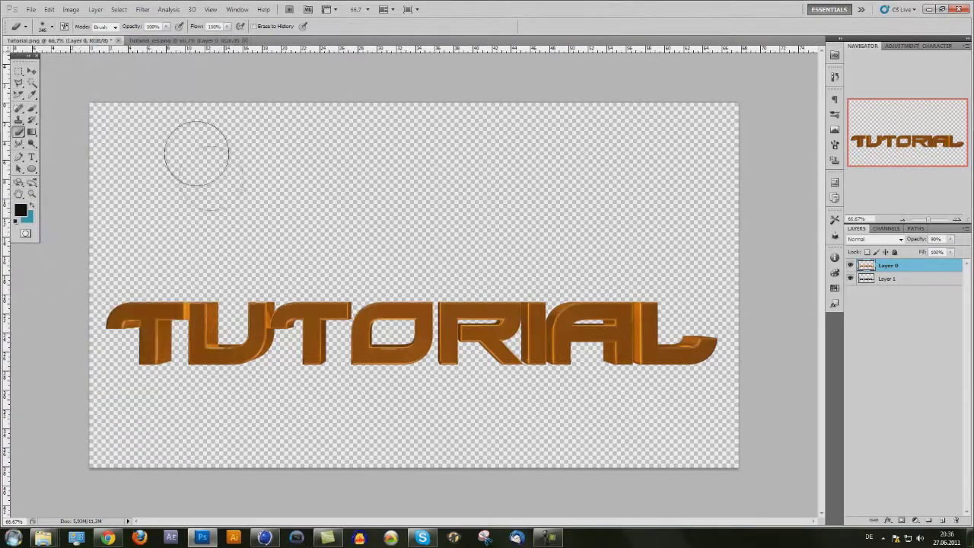
pyautogui.click(103, 297)
pyautogui.moveTo(307, 250)
pyautogui.mouseDown()
pyautogui.moveTo(283, 286)
pyautogui.moveTo(277, 279)
pyautogui.moveTo(185, 374)
pyautogui.moveTo(185, 365)
pyautogui.mouseUp()
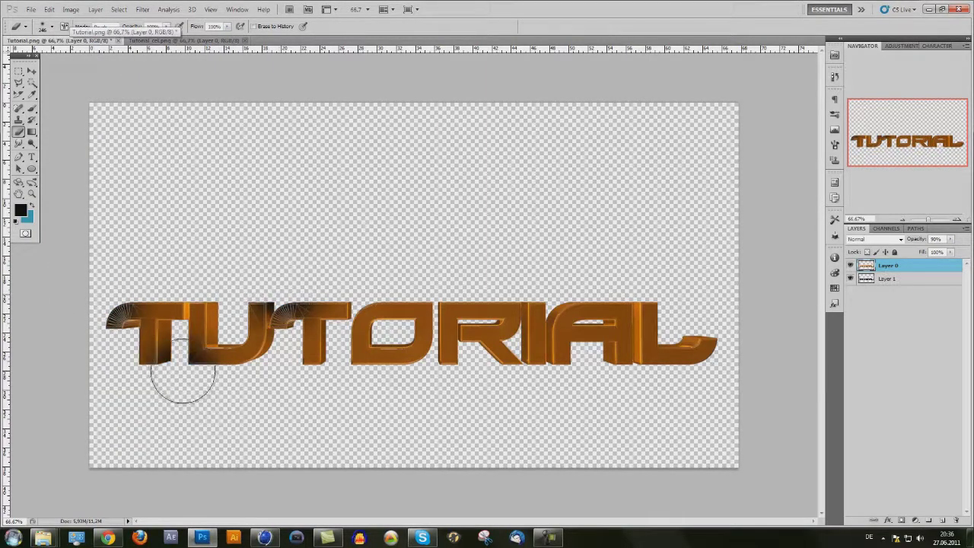
pyautogui.moveTo(651, 288)
pyautogui.mouseDown()
pyautogui.moveTo(491, 390)
pyautogui.moveTo(510, 376)
pyautogui.moveTo(476, 373)
pyautogui.moveTo(465, 288)
pyautogui.moveTo(454, 288)
pyautogui.moveTo(435, 296)
pyautogui.moveTo(368, 387)
pyautogui.mouseUp()
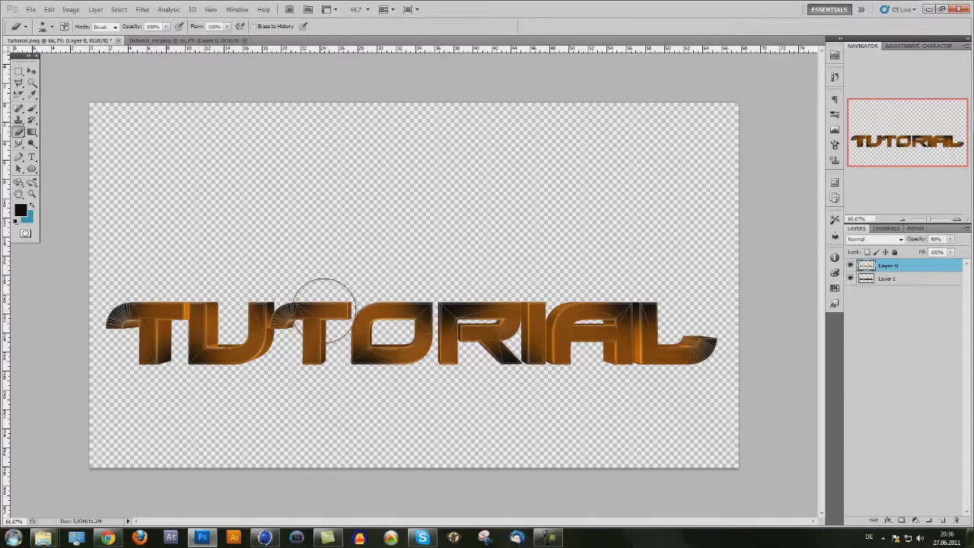
pyautogui.click(548, 537)
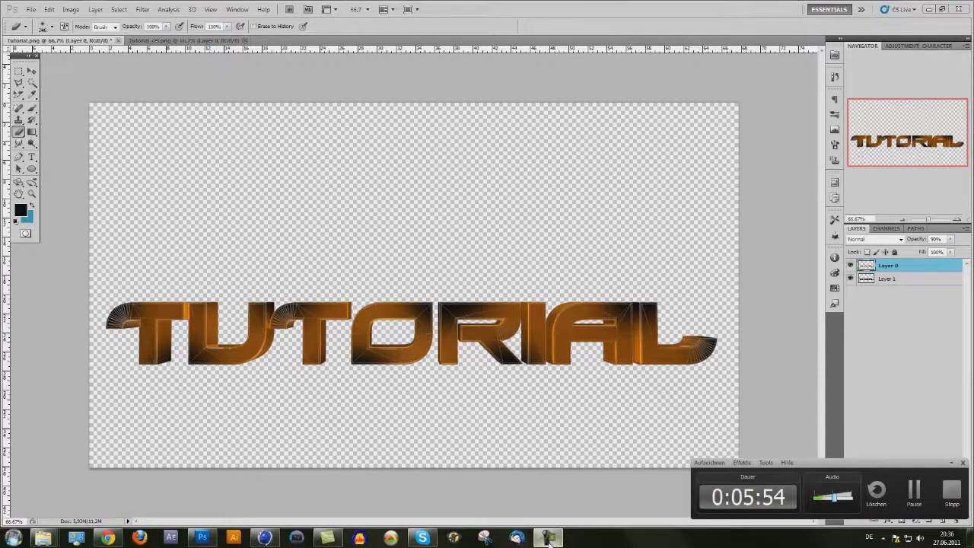
# Step: Add an Atom Array and nest the MoText TUTORIAL object inside it
pyautogui.click(548, 537)
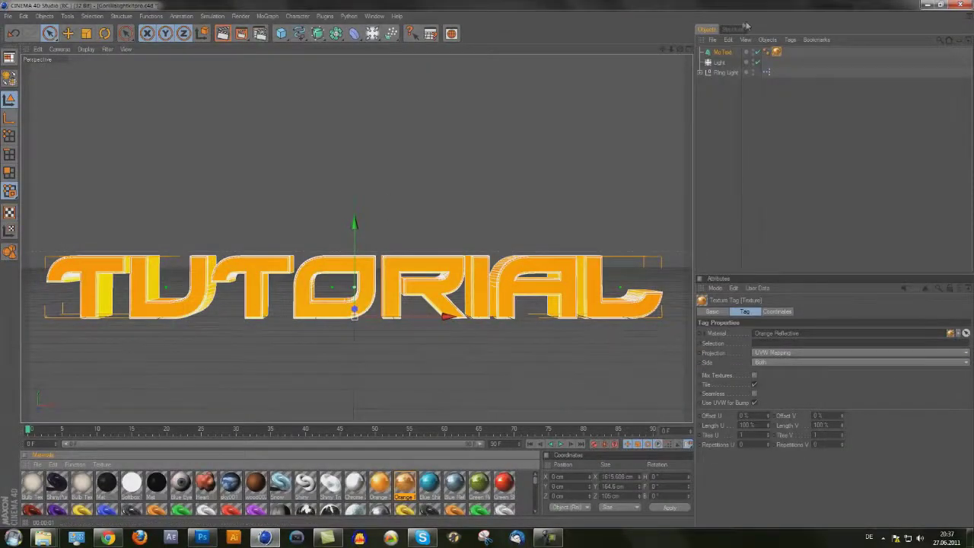
pyautogui.click(722, 52)
pyautogui.click(335, 33)
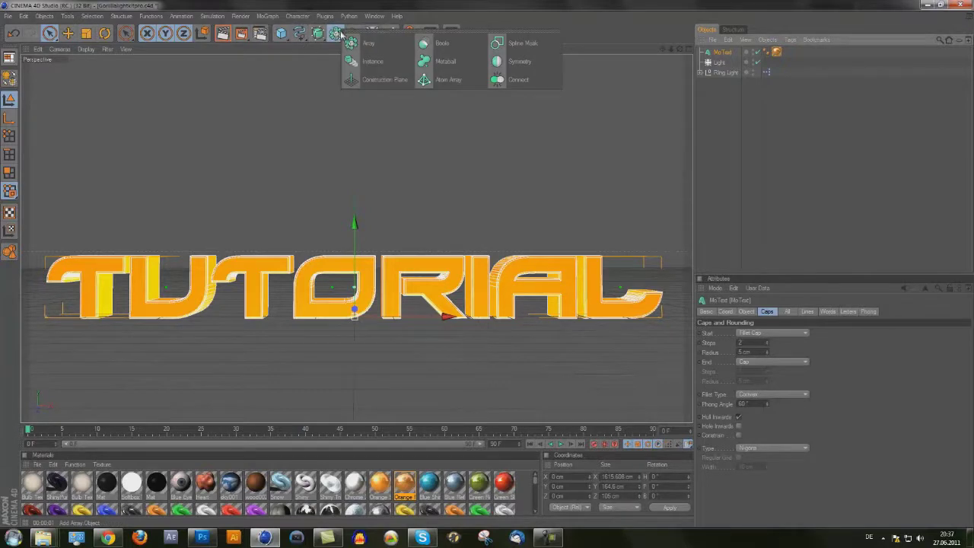
pyautogui.click(450, 81)
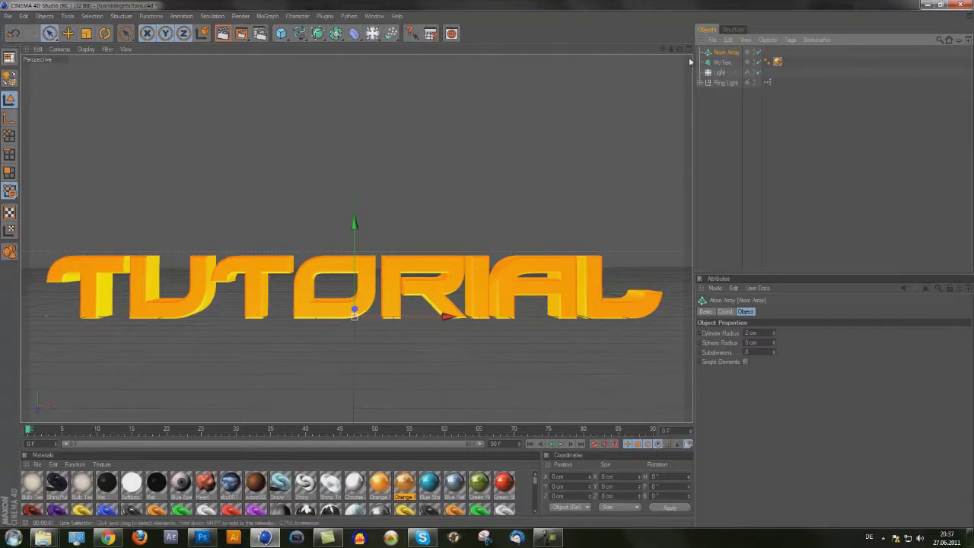
pyautogui.moveTo(731, 57); pyautogui.dragTo(727, 53)
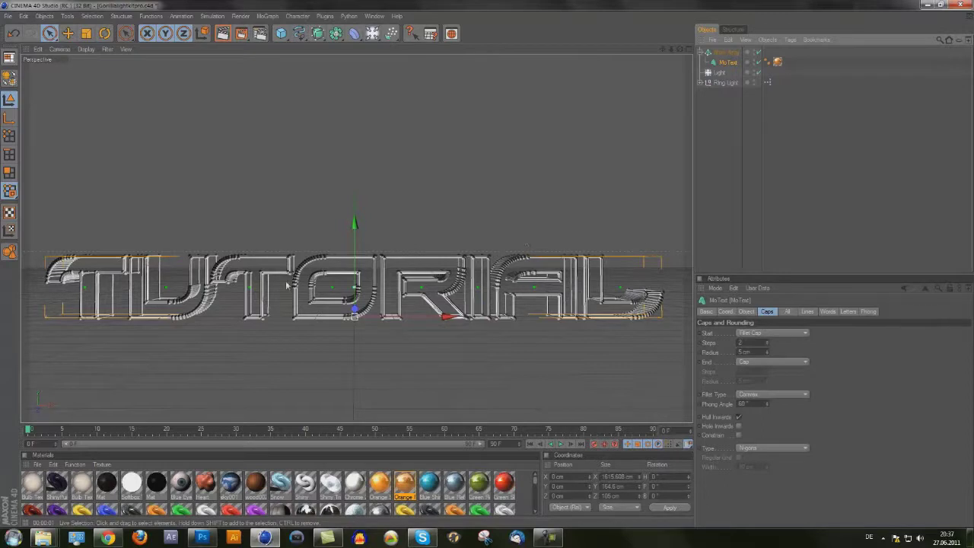
pyautogui.click(727, 52)
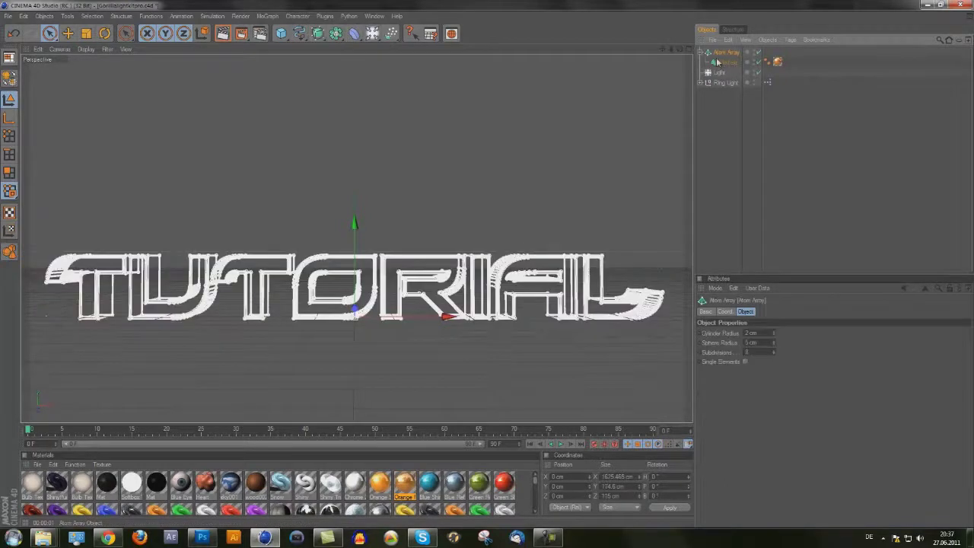
# Step: Set the Atom Array radii to 2 cm and 4 cm, giving 4 cm spheres
pyautogui.click(754, 344)
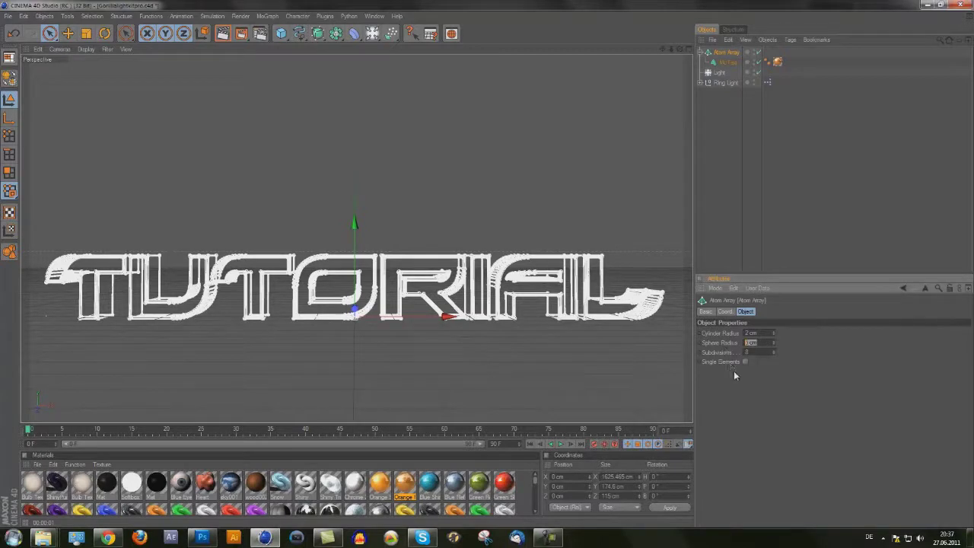
pyautogui.write('2')
pyautogui.press('Return')
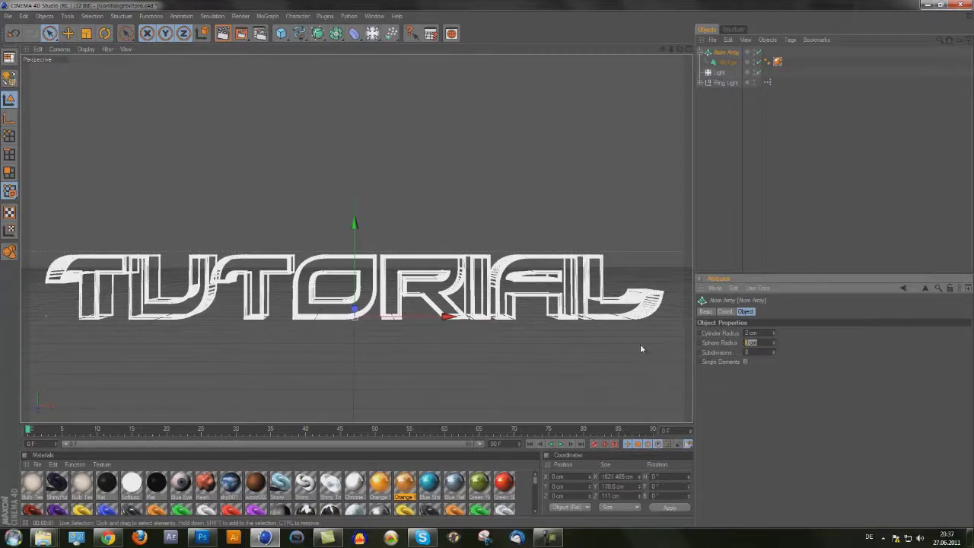
pyautogui.write('4')
pyautogui.press('Return')
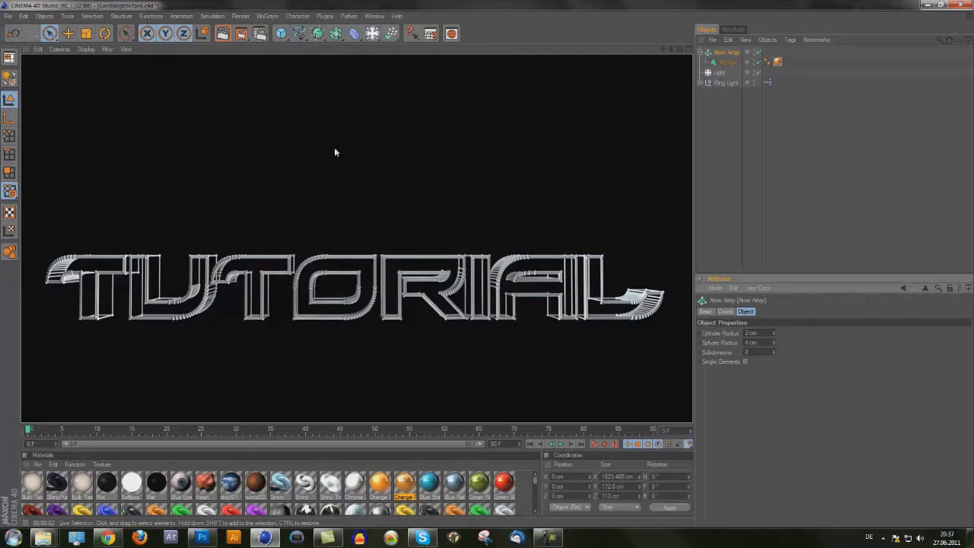
# Step: Render the wire-outline scene, declining to overwrite the existing Tutorial file
pyautogui.click(241, 33)
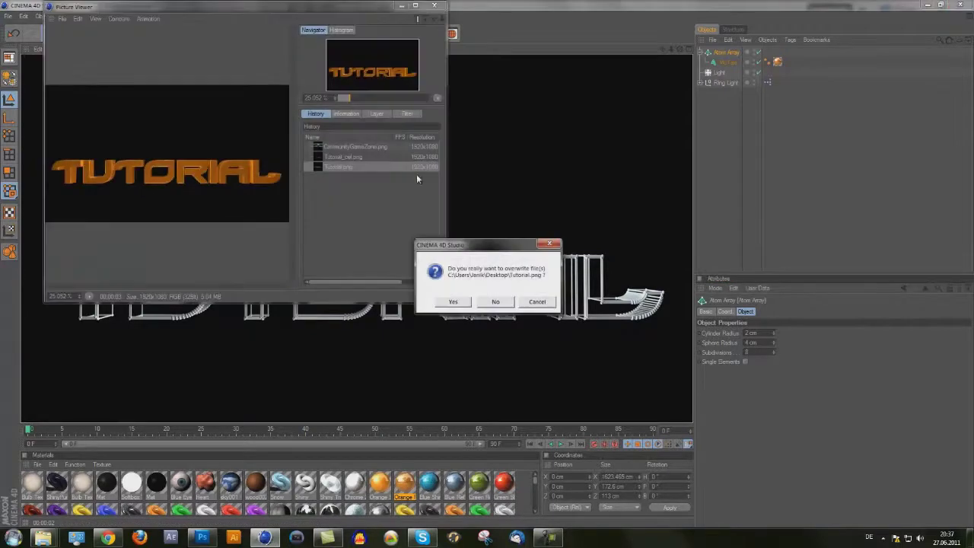
pyautogui.click(496, 301)
pyautogui.click(434, 6)
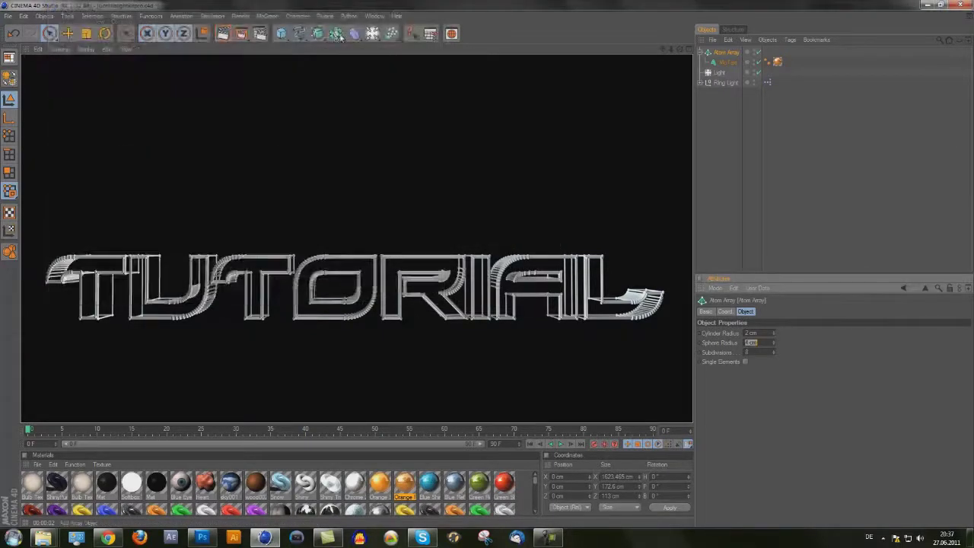
# Step: Rename the render output file to Tutorial_stroke and render again
pyautogui.click(260, 33)
pyautogui.doubleClick(285, 59)
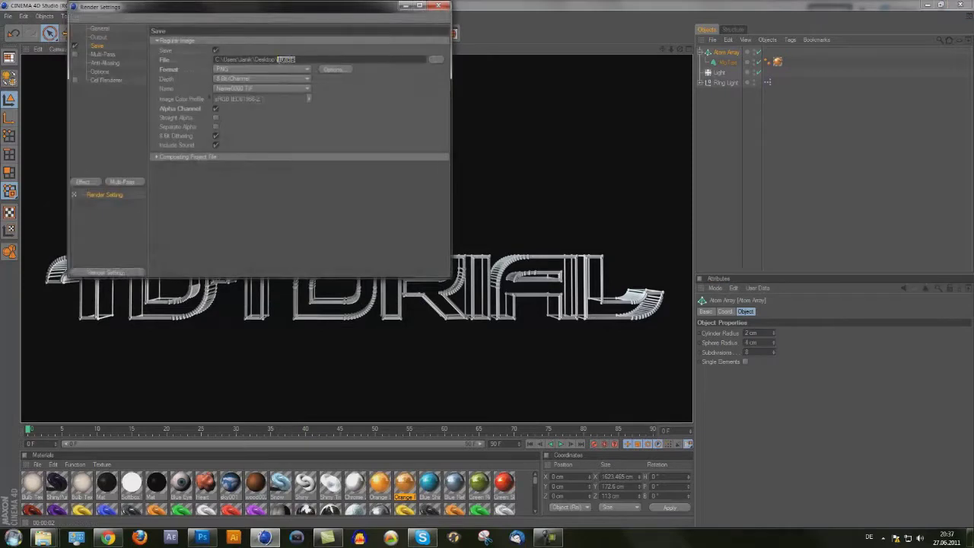
pyautogui.write('Tutorial_stroke')
pyautogui.click(438, 6)
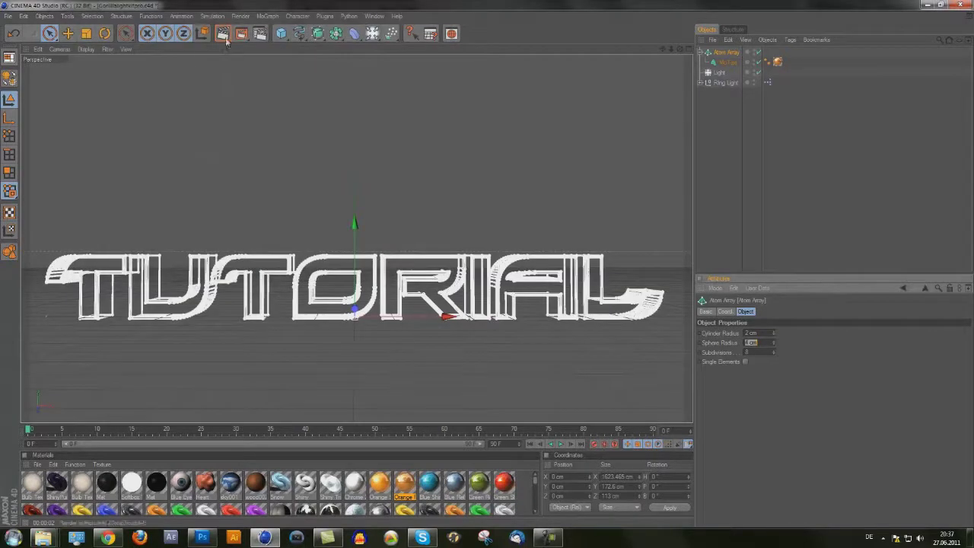
pyautogui.click(242, 35)
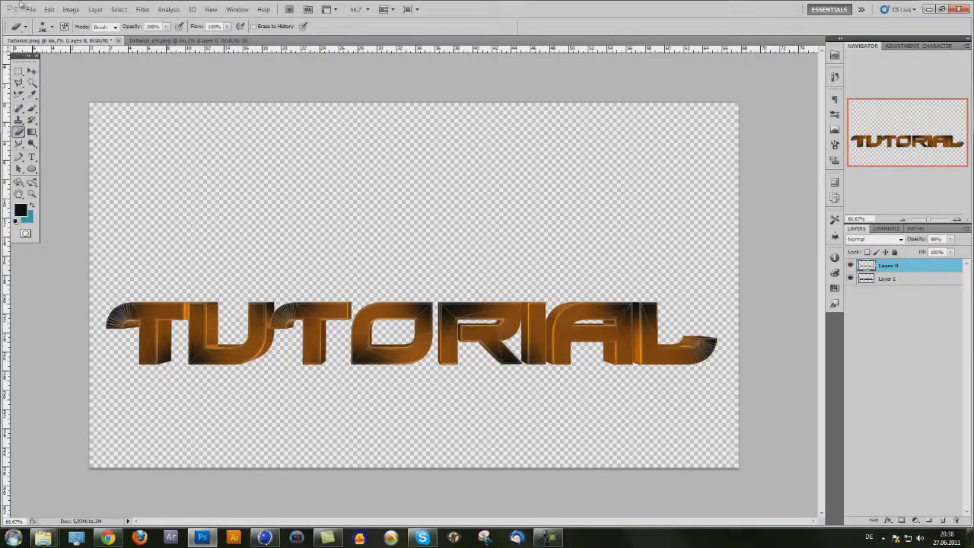
# Step: Open Tutorial_stroke.png and drag its chrome layer over the orange text in Tutorial.png
pyautogui.click(31, 9)
pyautogui.click(98, 28)
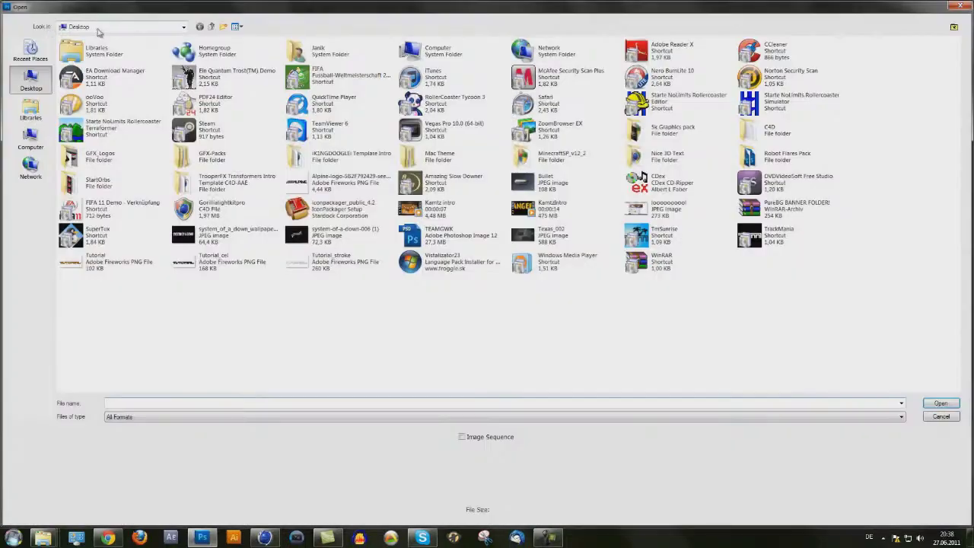
pyautogui.doubleClick(323, 266)
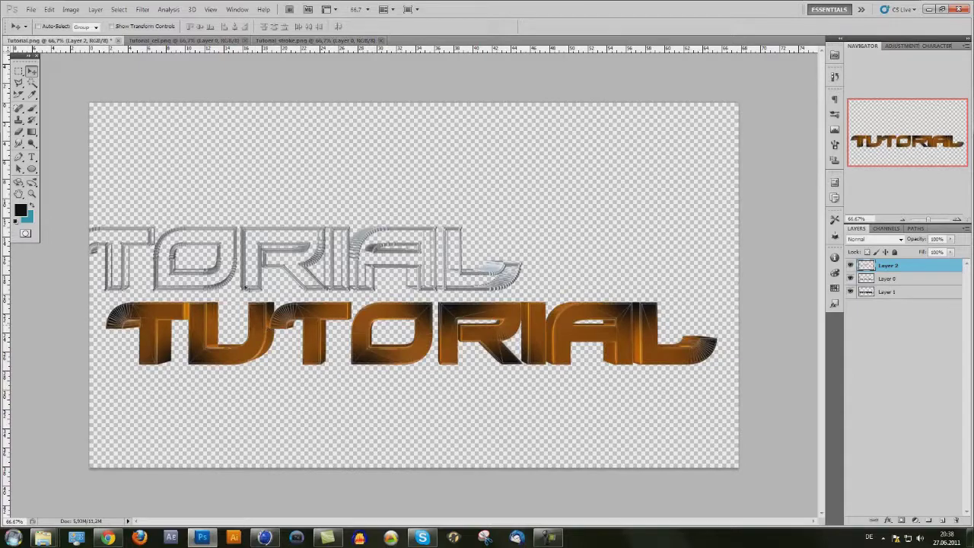
pyautogui.moveTo(208, 252); pyautogui.dragTo(402, 321)
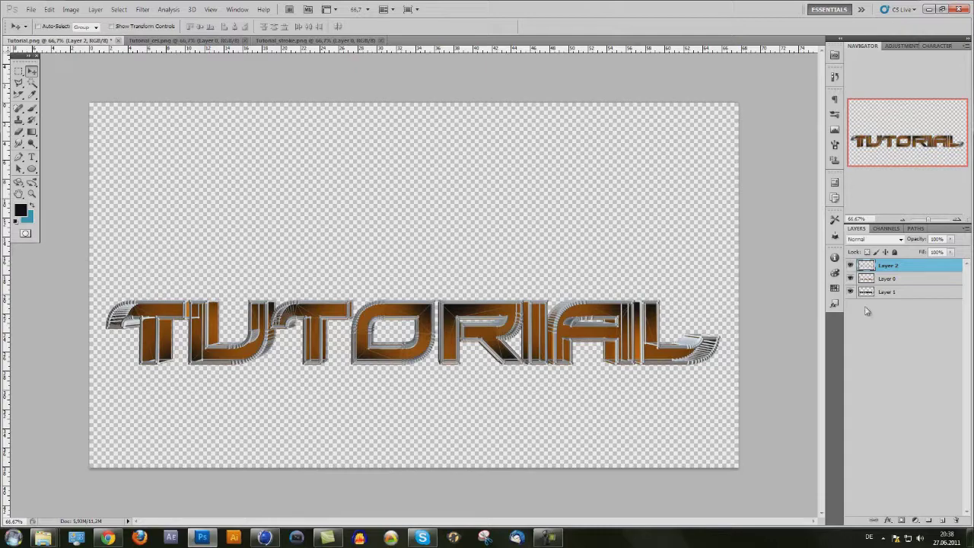
# Step: Merge Layer 0 with Layer 1 and move the chrome Layer 2 below it
pyautogui.click(887, 281)
pyautogui.keyDown('shift'); pyautogui.click(889, 292); pyautogui.keyUp('shift')
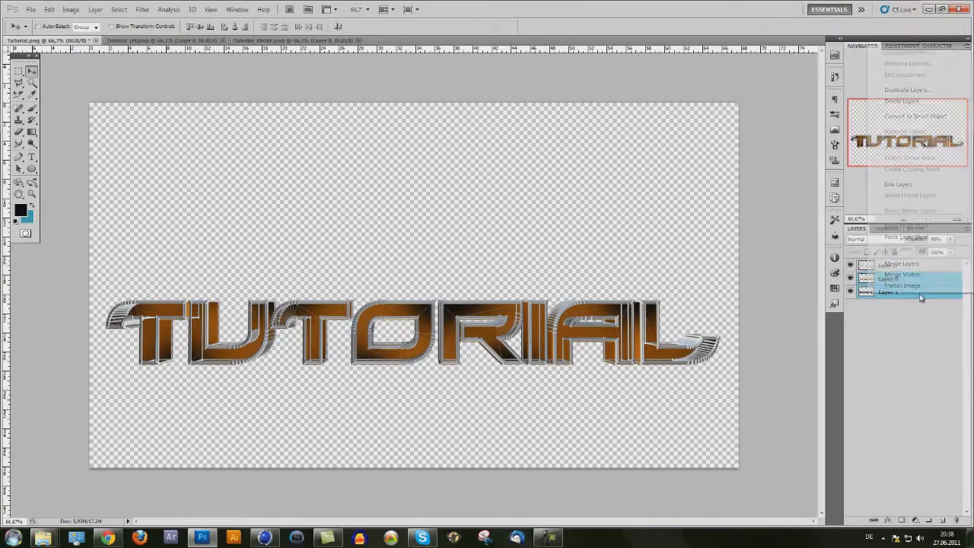
pyautogui.rightClick(915, 293)
pyautogui.press('Escape')
pyautogui.click(850, 265)
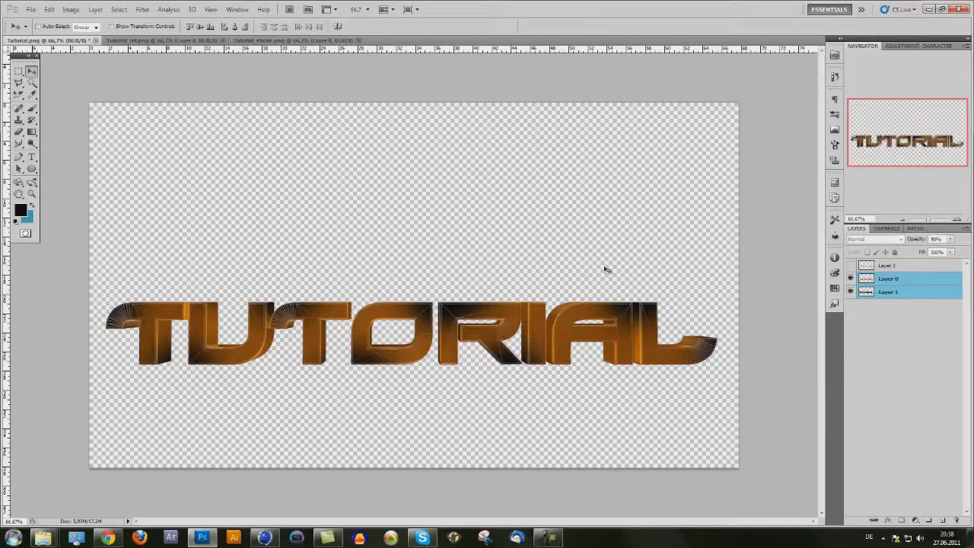
pyautogui.rightClick(925, 285)
pyautogui.click(918, 264)
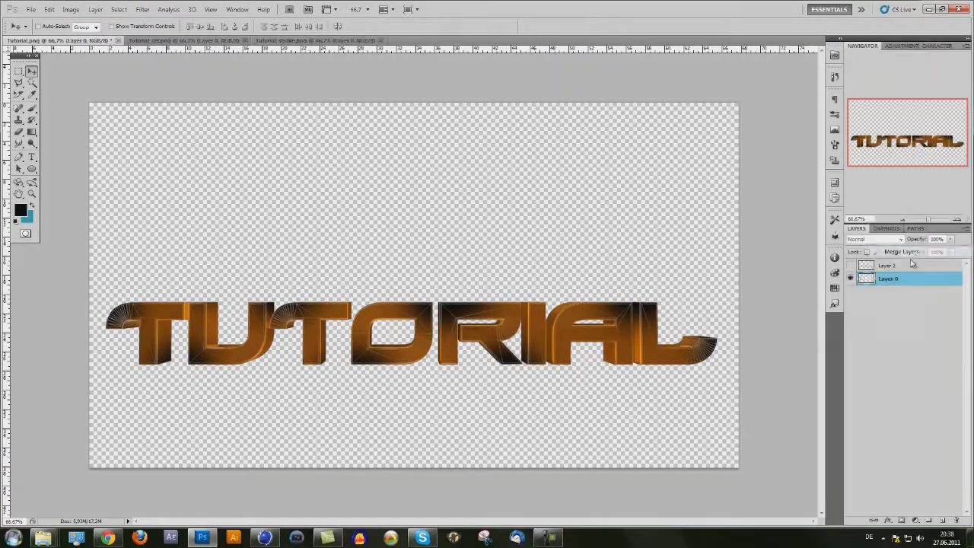
pyautogui.click(850, 265)
pyautogui.moveTo(891, 267); pyautogui.dragTo(891, 288)
# Step: Revert the merge through History to restore the three separate layers
pyautogui.click(19, 132)
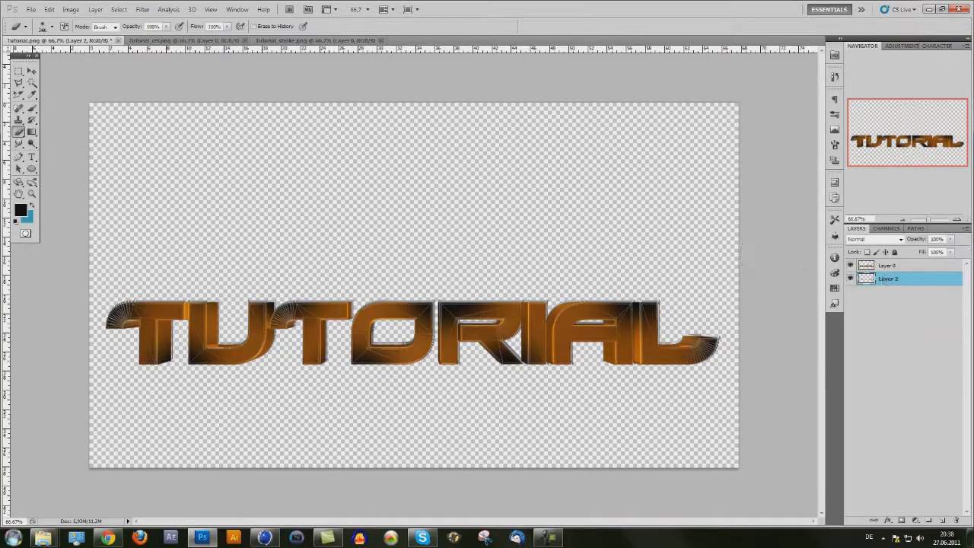
pyautogui.click(867, 265)
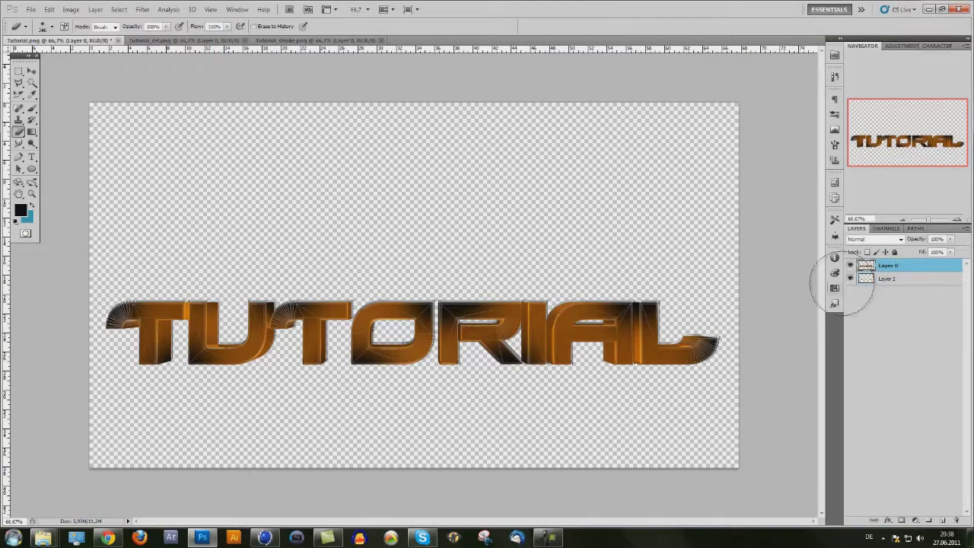
pyautogui.click(835, 76)
pyautogui.click(760, 105)
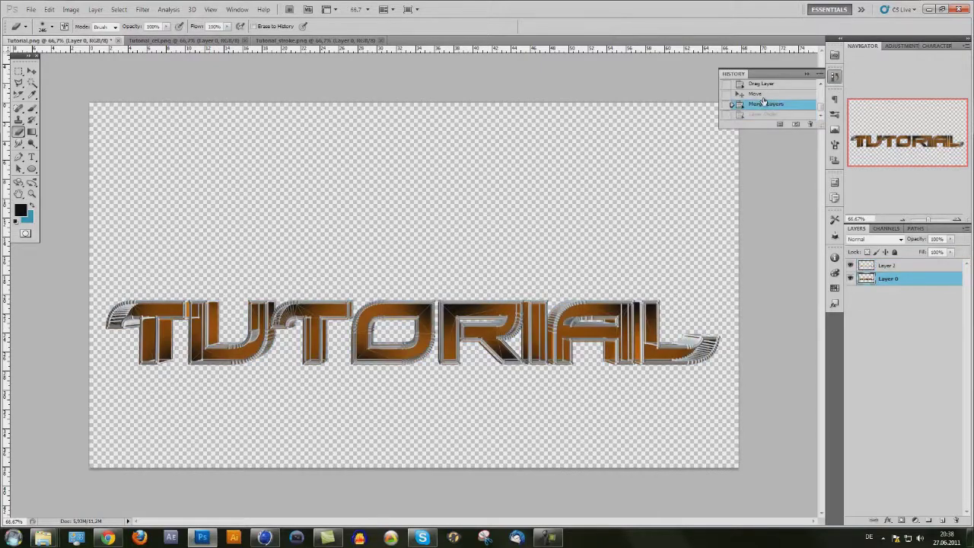
pyautogui.click(760, 94)
pyautogui.click(807, 73)
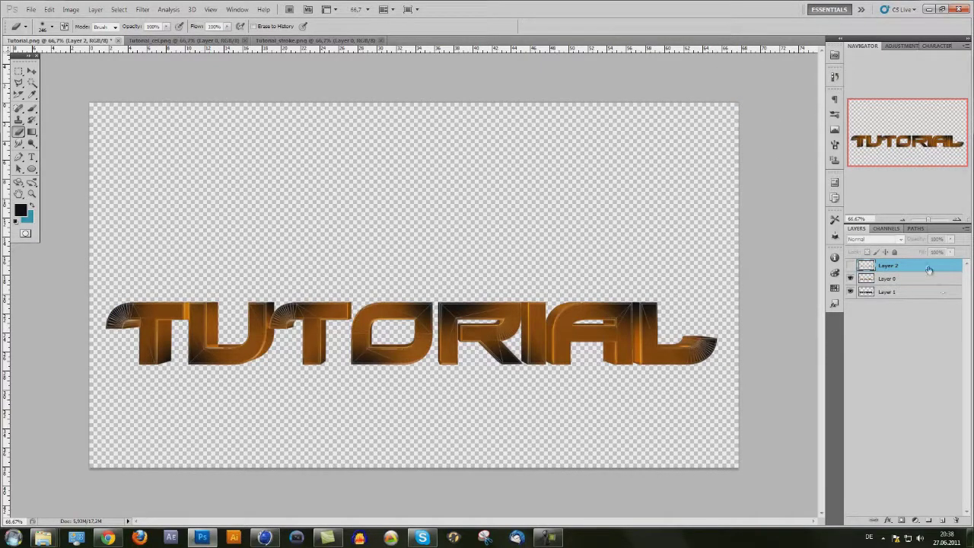
# Step: Duplicate the wire-line Layer 1, checking the lines beneath Layer 0
pyautogui.click(871, 293)
pyautogui.moveTo(872, 292); pyautogui.dragTo(943, 520)
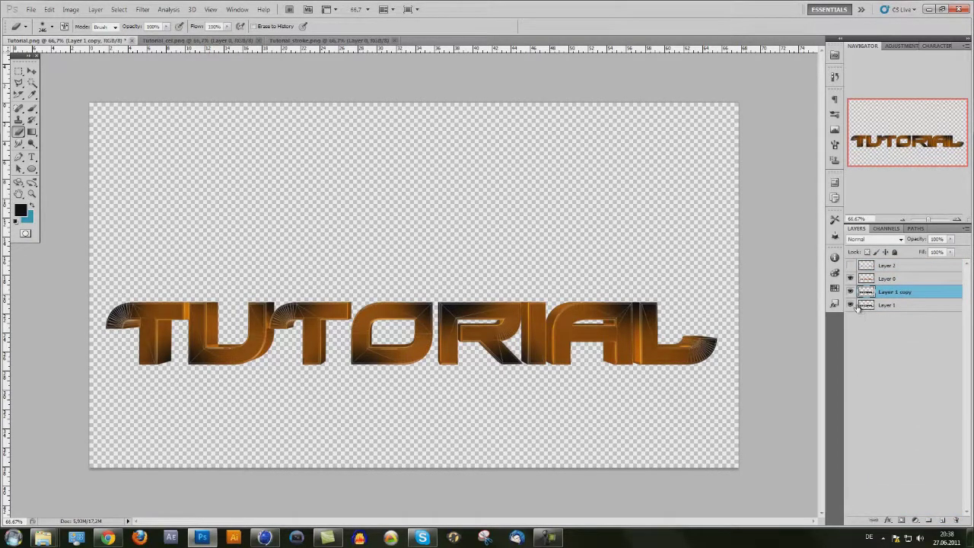
pyautogui.click(850, 279)
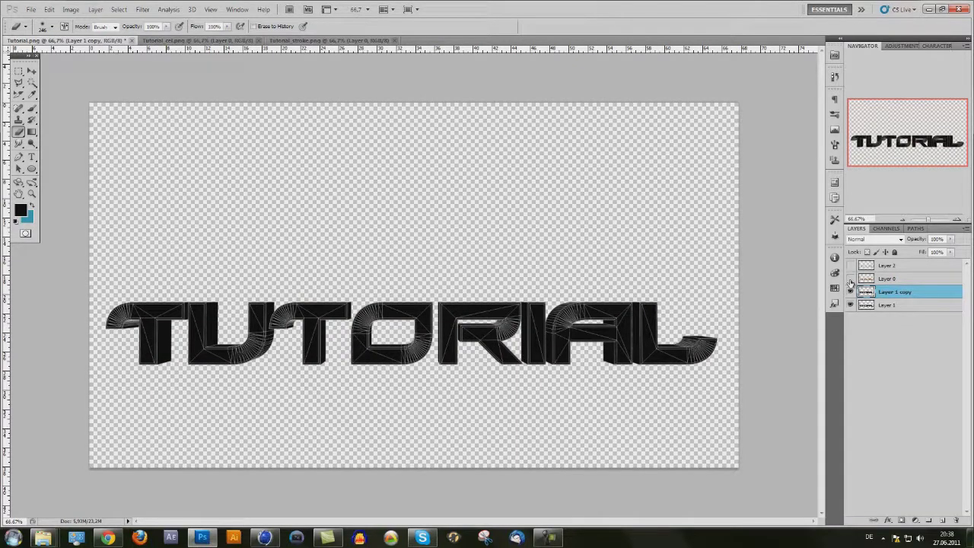
pyautogui.click(850, 278)
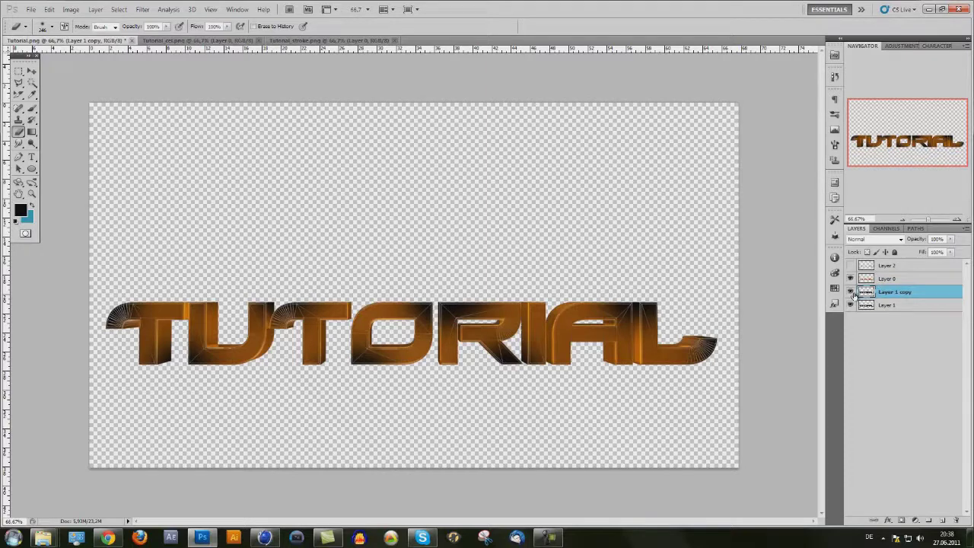
# Step: Merge Layer 1 copy into Layer 0 and reposition the chrome Layer 2 in the stack
pyautogui.keyDown('ctrl'); pyautogui.click(887, 279); pyautogui.keyUp('ctrl')
pyautogui.rightClick(888, 282)
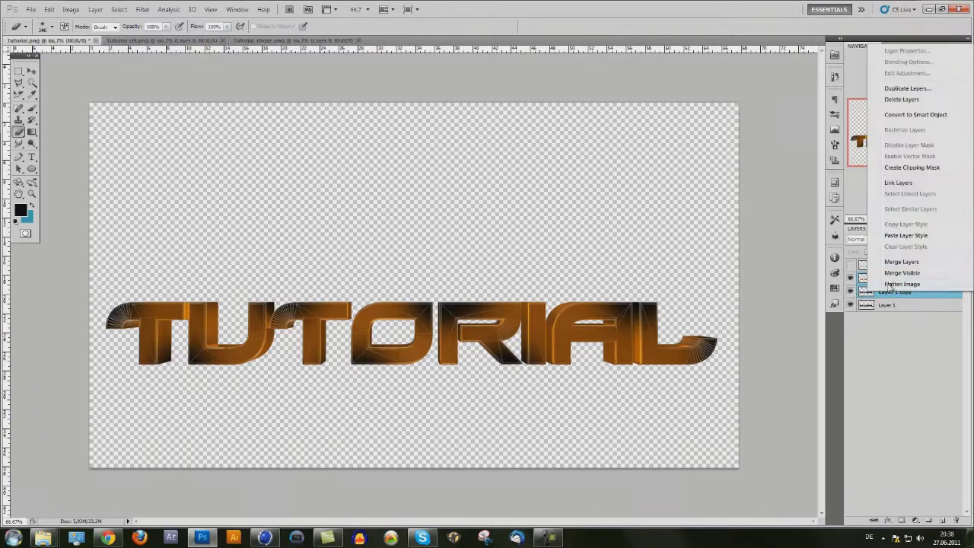
pyautogui.click(892, 262)
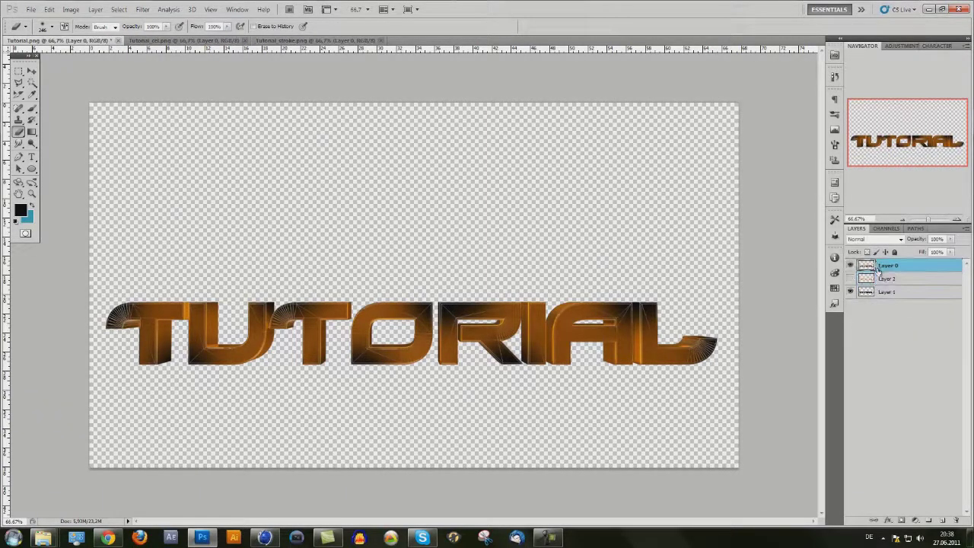
pyautogui.click(864, 279)
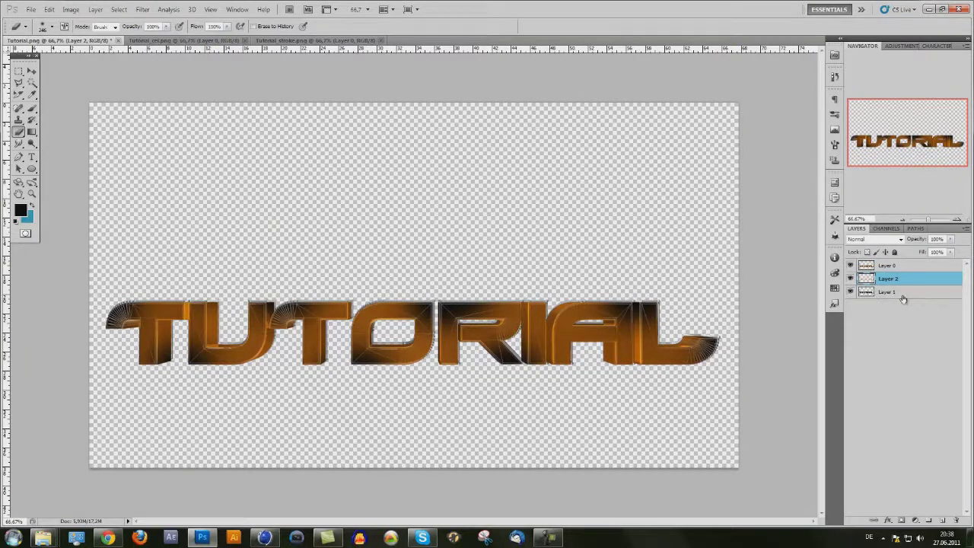
pyautogui.moveTo(866, 302); pyautogui.dragTo(883, 290)
# Step: Erase orange lettering around the O and R on Layer 0 to reveal the chrome stroke
pyautogui.click(850, 265)
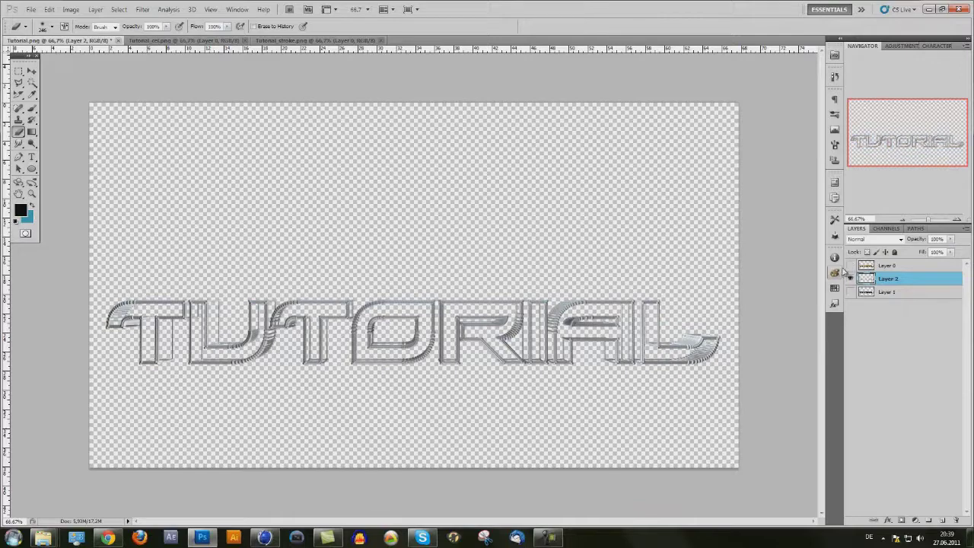
pyautogui.click(851, 265)
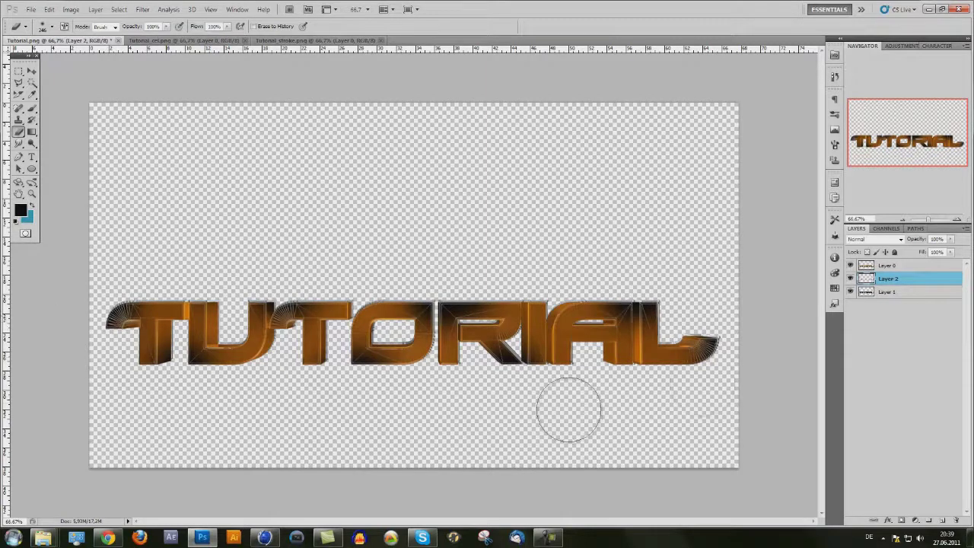
pyautogui.click(876, 268)
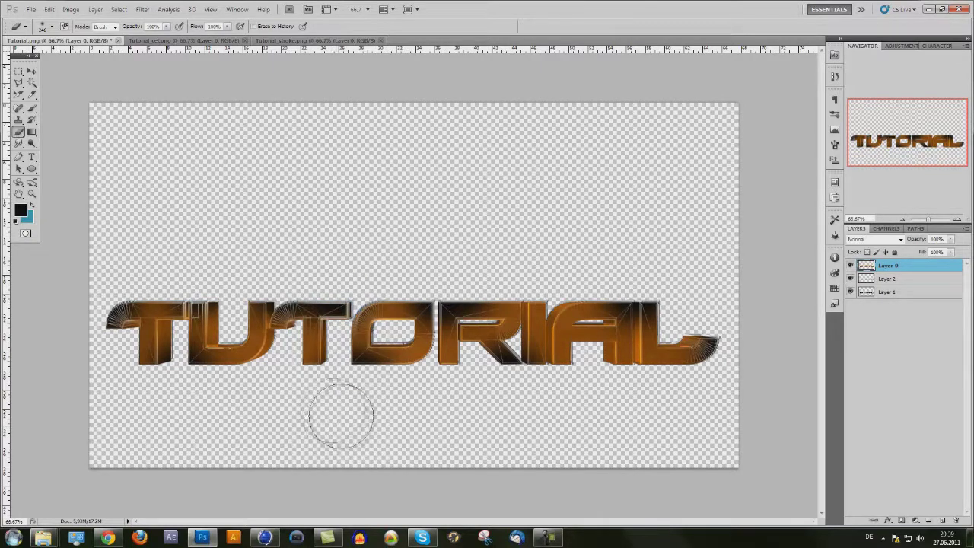
pyautogui.moveTo(507, 396)
pyautogui.mouseDown()
pyautogui.moveTo(630, 419)
pyautogui.moveTo(694, 380)
pyautogui.moveTo(730, 330)
pyautogui.moveTo(746, 337)
pyautogui.moveTo(737, 345)
pyautogui.moveTo(724, 303)
pyautogui.moveTo(666, 291)
pyautogui.mouseUp()
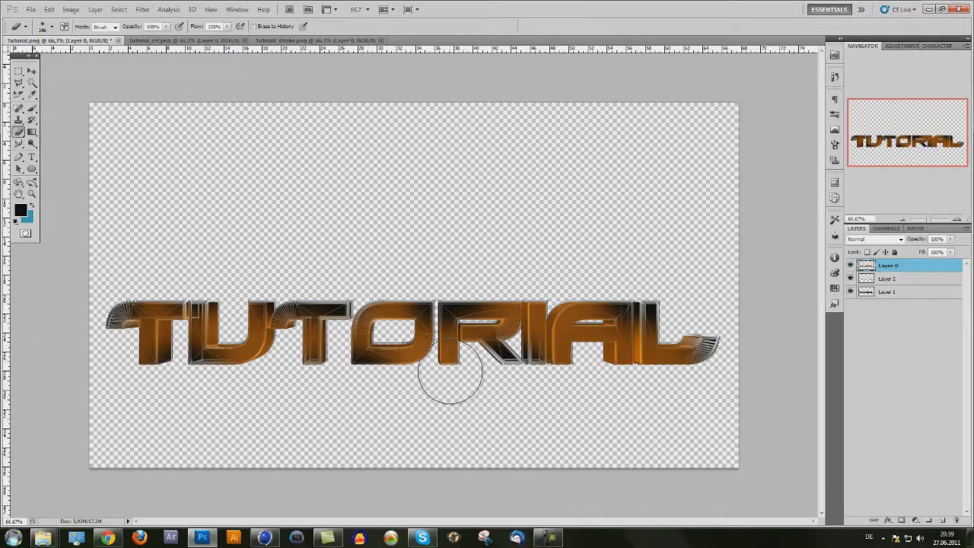
# Step: Select all three layers with the Move tool and shift the TUTORIAL lettering upward
pyautogui.click(31, 71)
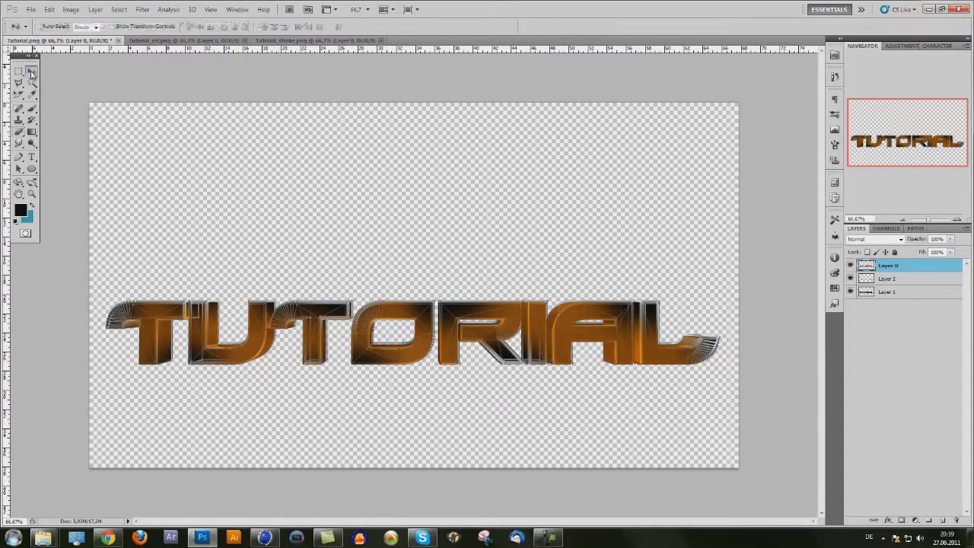
pyautogui.keyDown('shift'); pyautogui.click(916, 294); pyautogui.keyUp('shift')
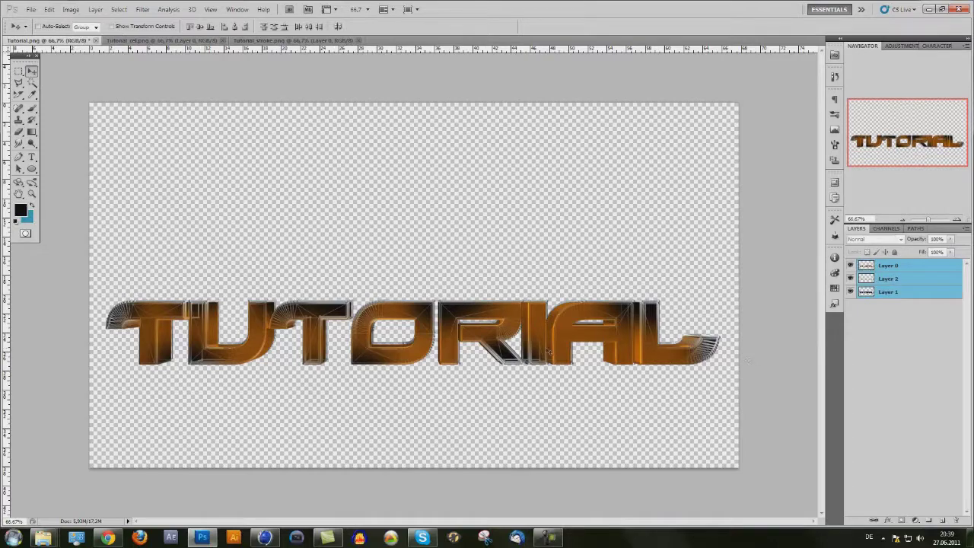
pyautogui.moveTo(488, 358); pyautogui.dragTo(475, 317)
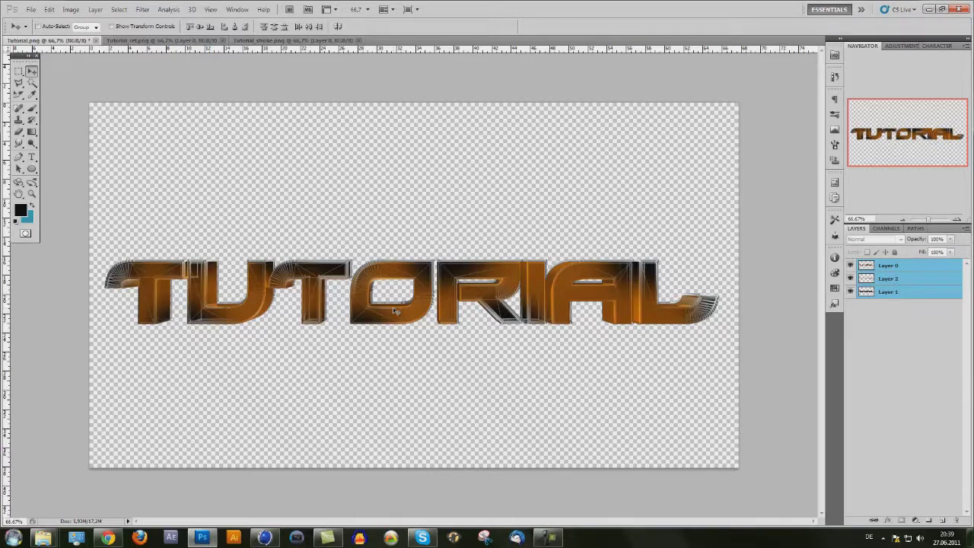
# Step: Minimize all windows to show the Windows desktop
pyautogui.press('super+d')
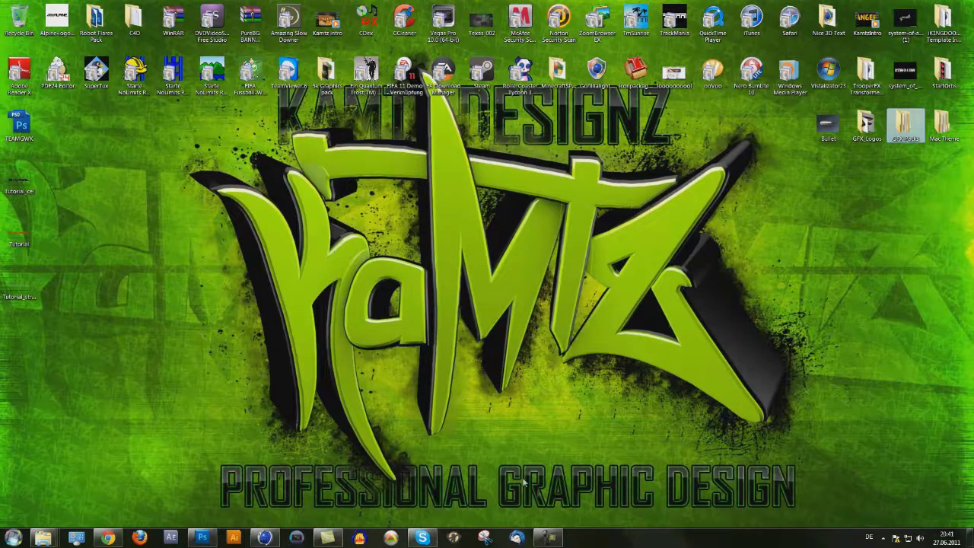
# Step: Open the screen recorder's control window from the taskbar to see the elapsed recording time
pyautogui.click(549, 538)
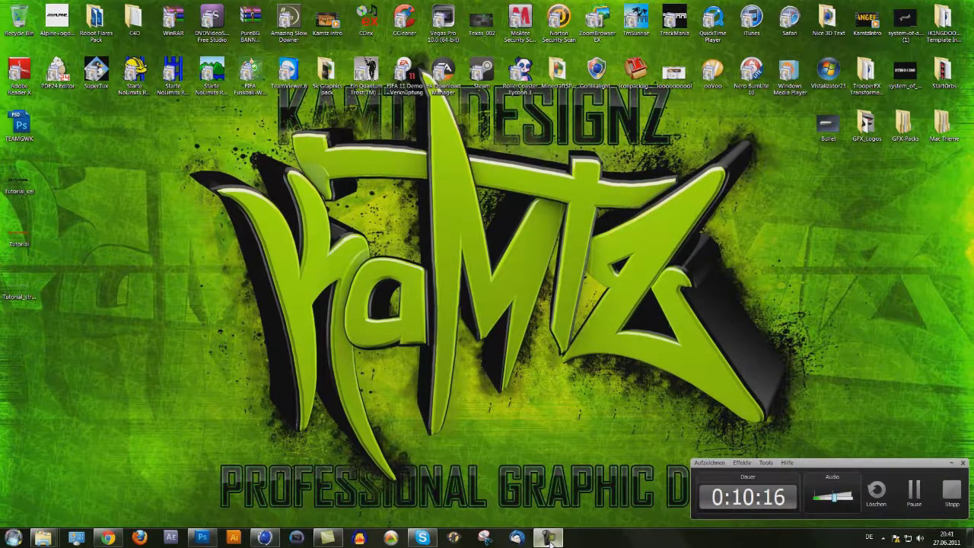